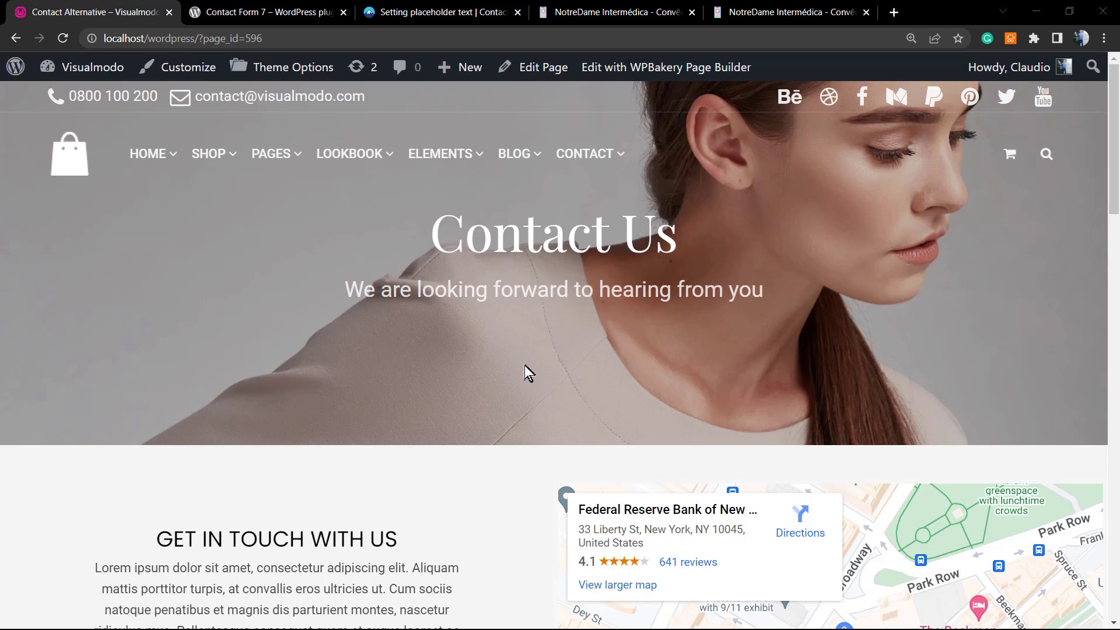
Step: Scroll up and down through the localhost Contact page form to review its fields
{"action": "scroll", "coordinate": [524, 366], "scroll_direction": "down", "scroll_amount": 3}
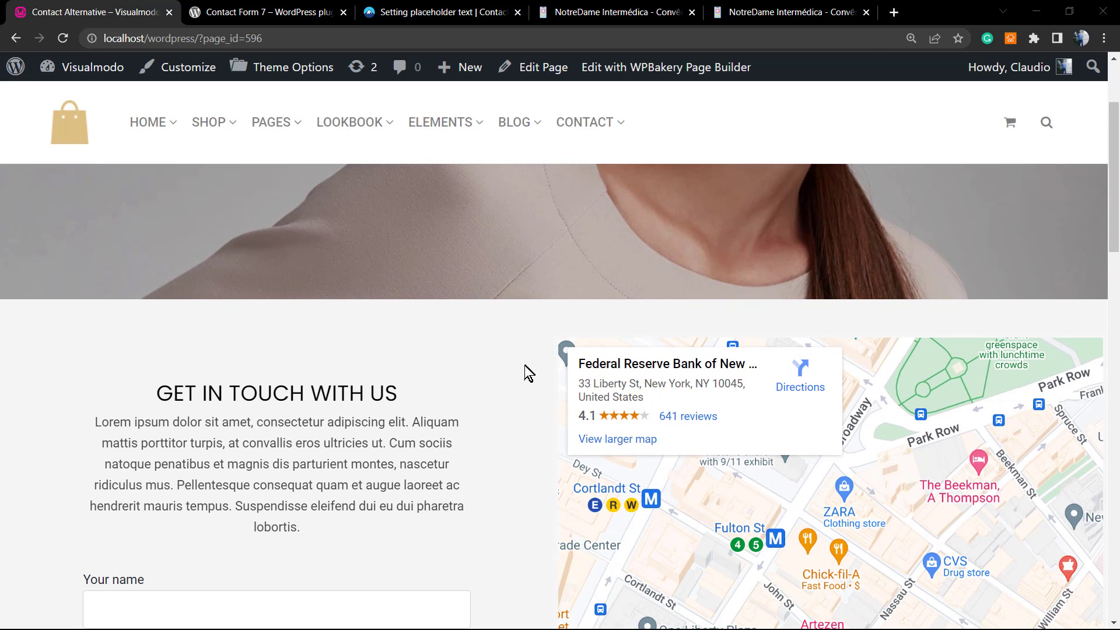
{"action": "scroll", "coordinate": [529, 373], "scroll_direction": "down", "scroll_amount": 4}
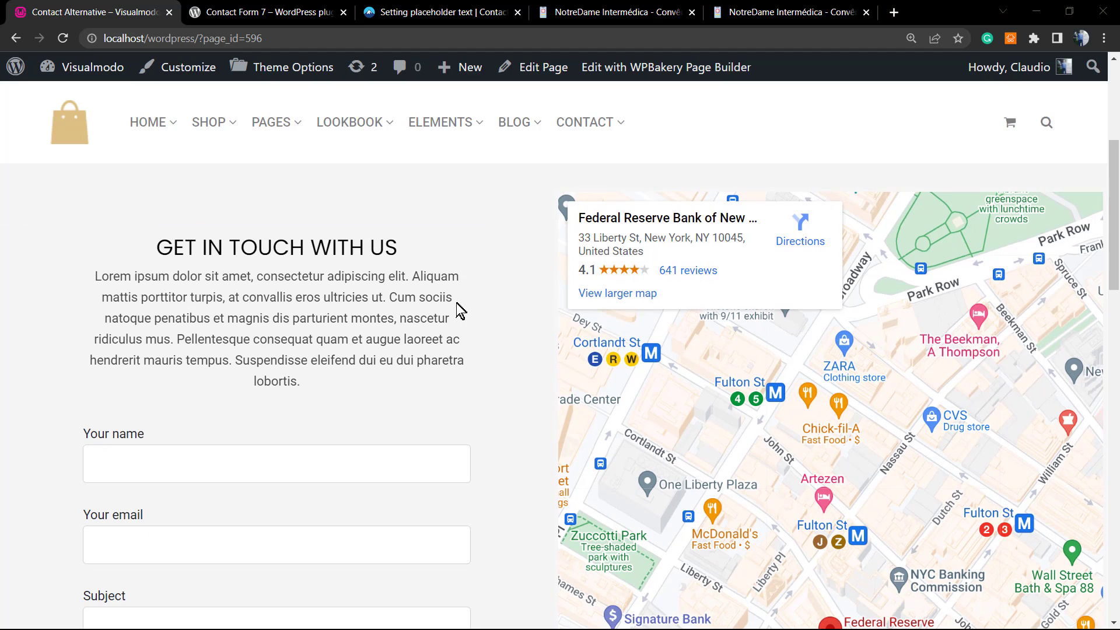
{"action": "scroll", "coordinate": [461, 304], "scroll_direction": "down", "scroll_amount": 1}
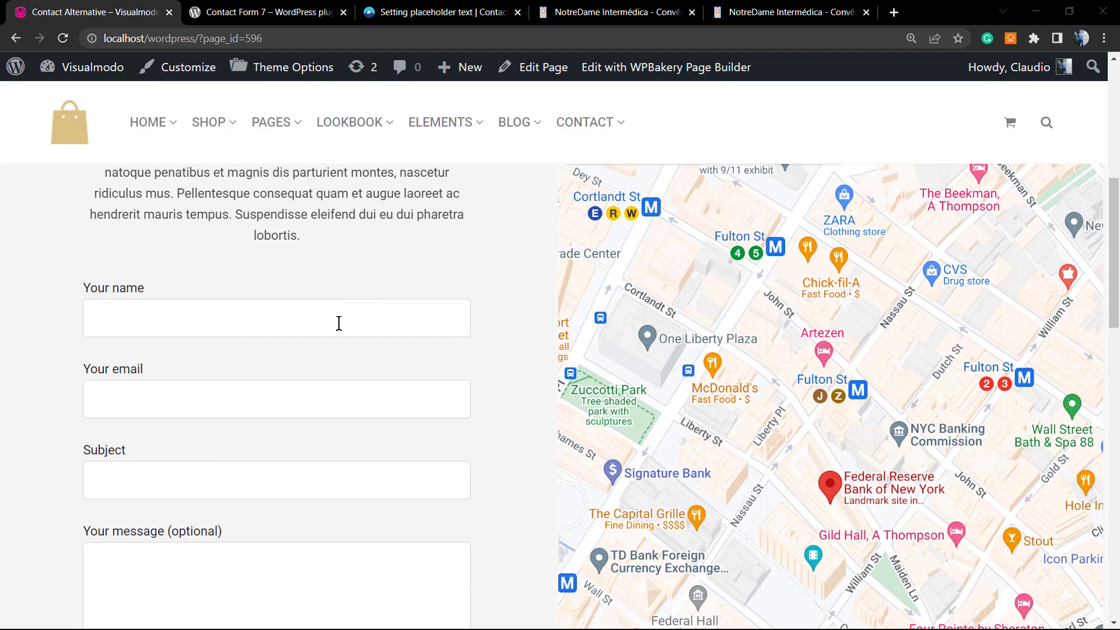
{"action": "scroll", "coordinate": [336, 350], "scroll_direction": "down", "scroll_amount": 2}
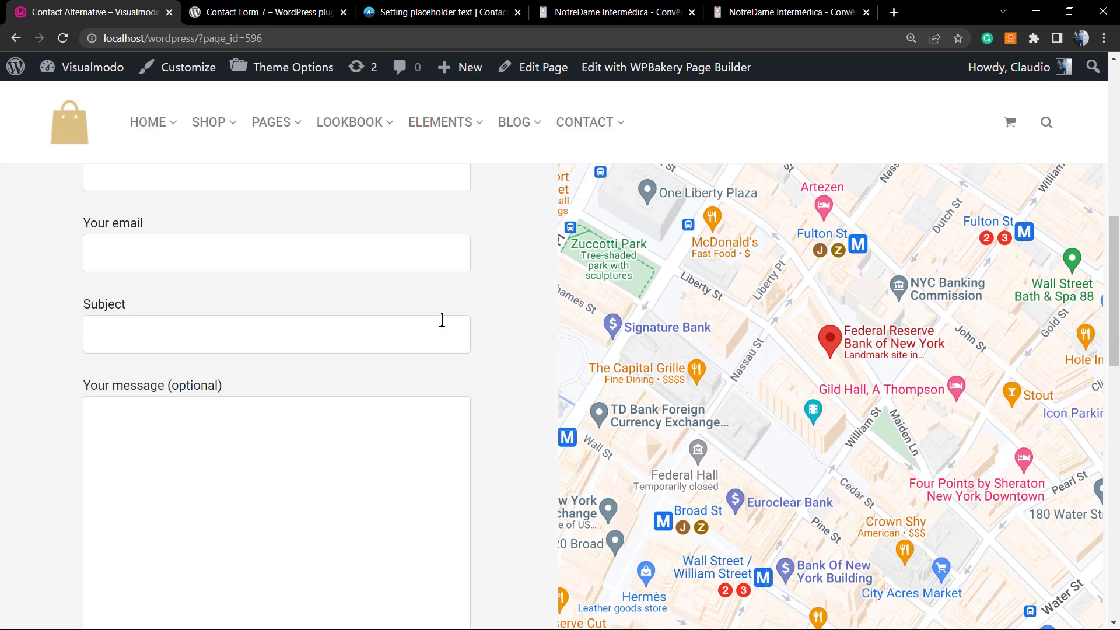
{"action": "scroll", "coordinate": [437, 349], "scroll_direction": "down", "scroll_amount": 1}
{"action": "scroll", "coordinate": [400, 398], "scroll_direction": "up", "scroll_amount": 2}
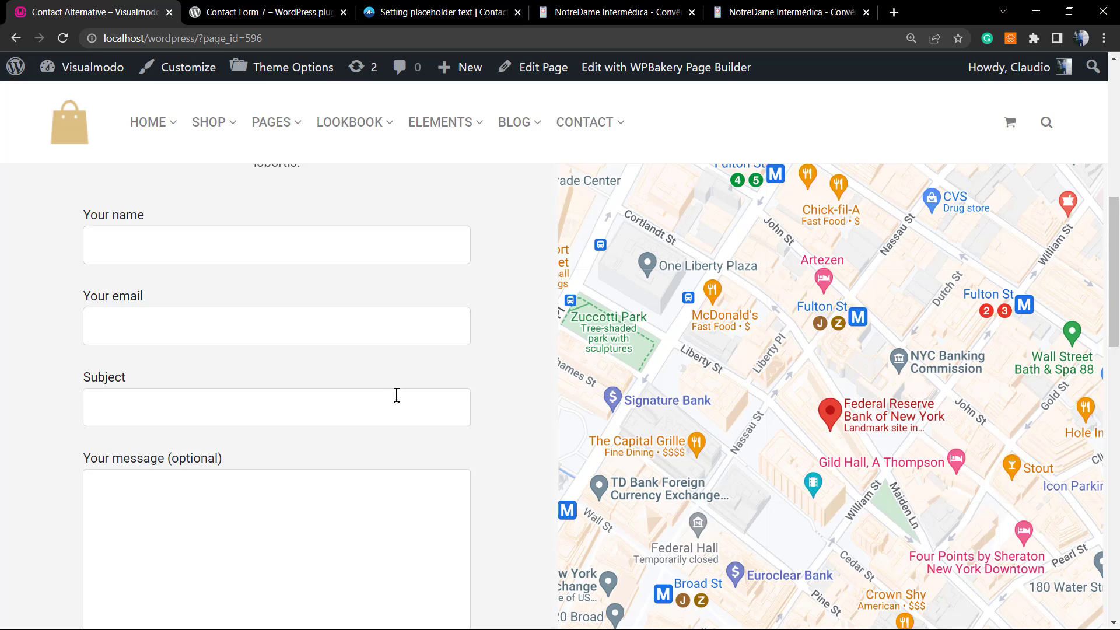
{"action": "scroll", "coordinate": [396, 395], "scroll_direction": "up", "scroll_amount": 3}
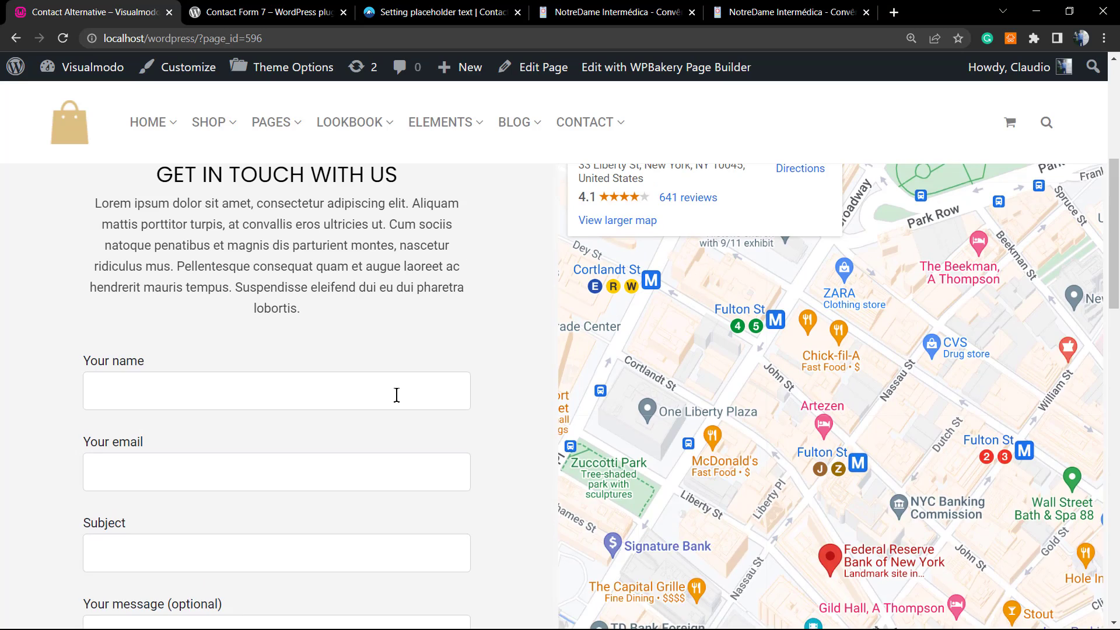
{"action": "scroll", "coordinate": [397, 395], "scroll_direction": "down", "scroll_amount": 1}
{"action": "scroll", "coordinate": [397, 397], "scroll_direction": "down", "scroll_amount": 6}
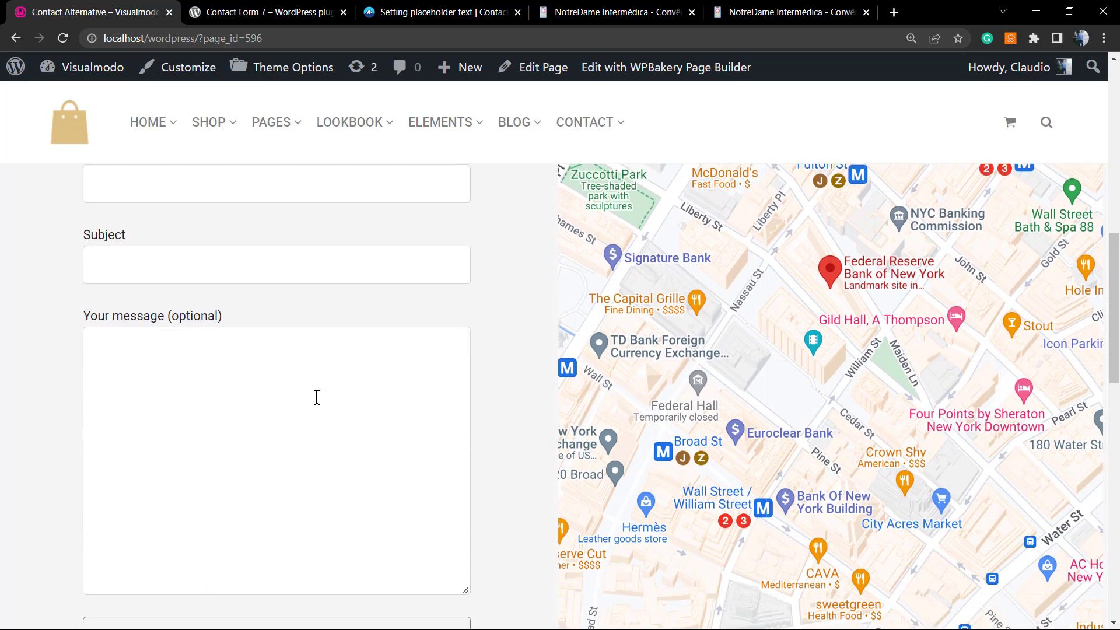
{"action": "scroll", "coordinate": [317, 397], "scroll_direction": "up", "scroll_amount": 3}
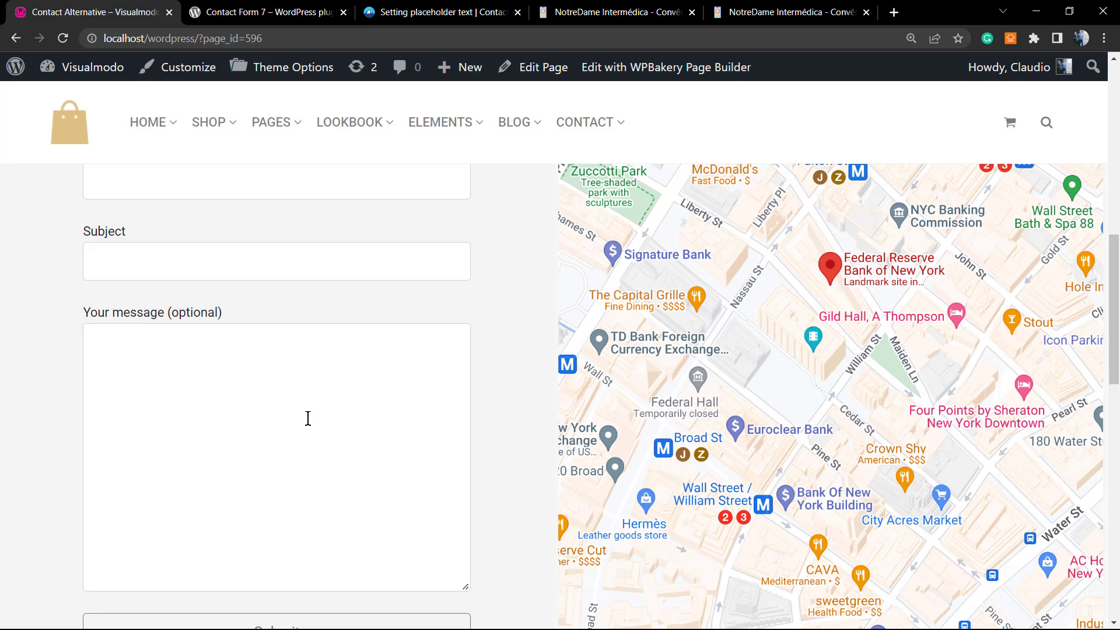
{"action": "scroll", "coordinate": [355, 440], "scroll_direction": "up", "scroll_amount": 4}
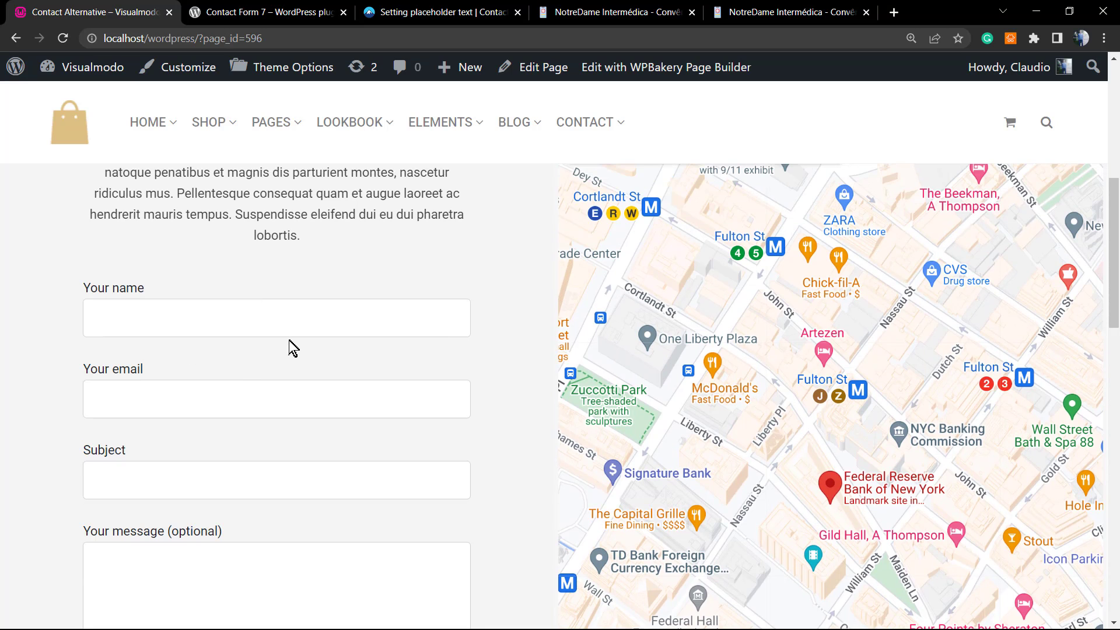
{"action": "scroll", "coordinate": [252, 362], "scroll_direction": "down", "scroll_amount": 4}
{"action": "scroll", "coordinate": [250, 407], "scroll_direction": "down", "scroll_amount": 1}
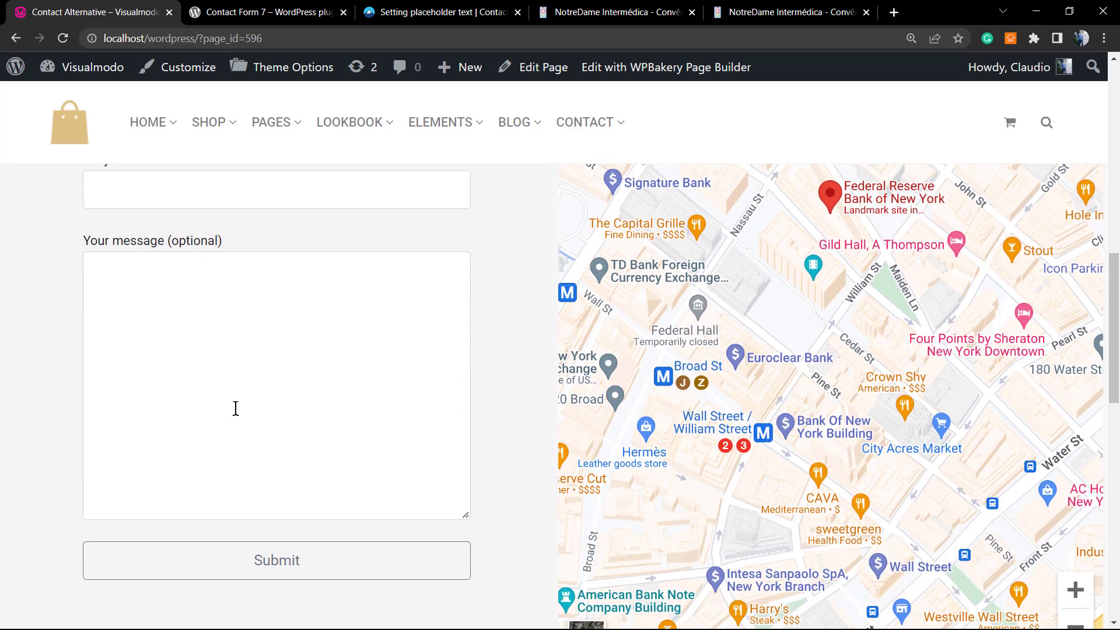
{"action": "scroll", "coordinate": [235, 407], "scroll_direction": "up", "scroll_amount": 4}
Step: Enter the test value 'dedededed' in the Your name field, then bring up the Convênio quote form
{"action": "left_click", "coordinate": [175, 247]}
{"action": "type", "text": "dedededed"}
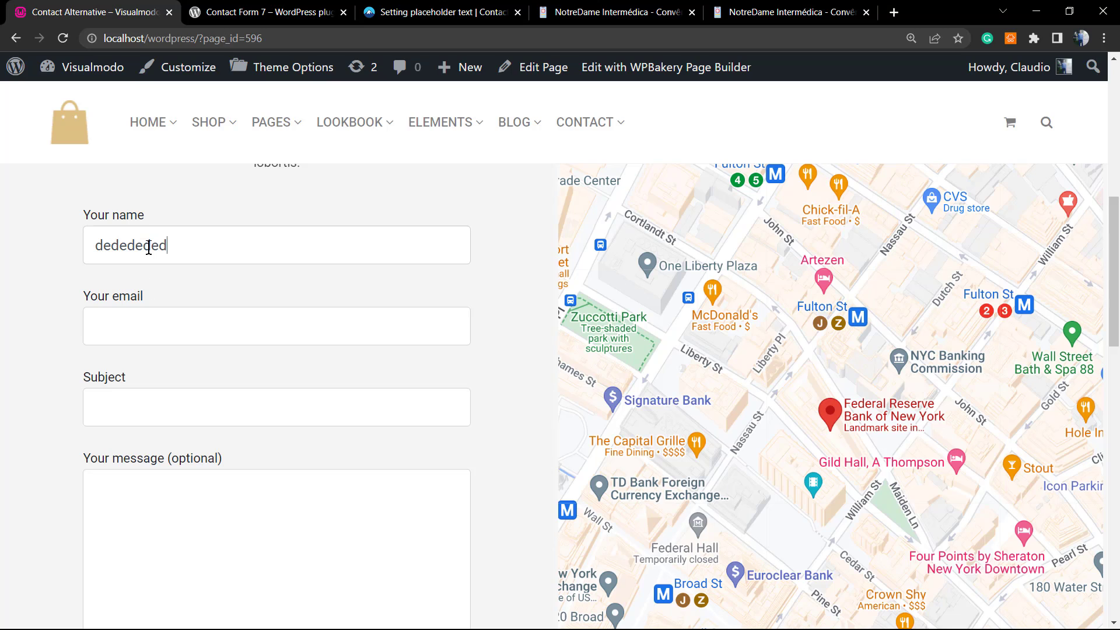
{"action": "triple_click", "coordinate": [126, 217]}
{"action": "left_click", "coordinate": [175, 248]}
{"action": "left_click", "coordinate": [781, 11]}
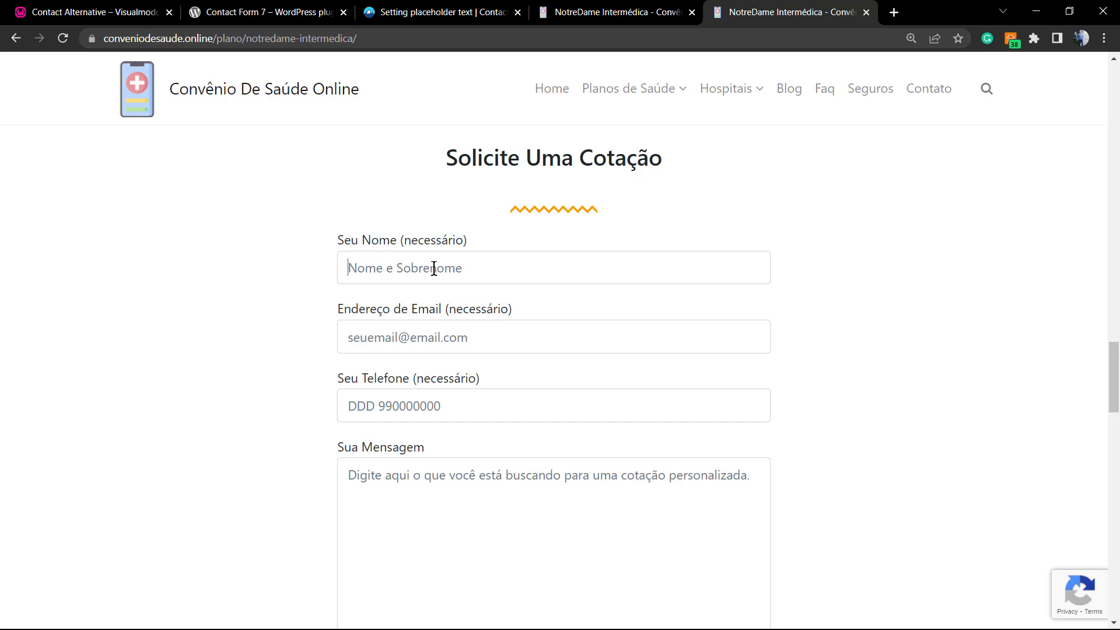
Step: Fill the quote form's name, message, phone and email fields with test values, then open its preview
{"action": "type", "text": "wswswsw"}
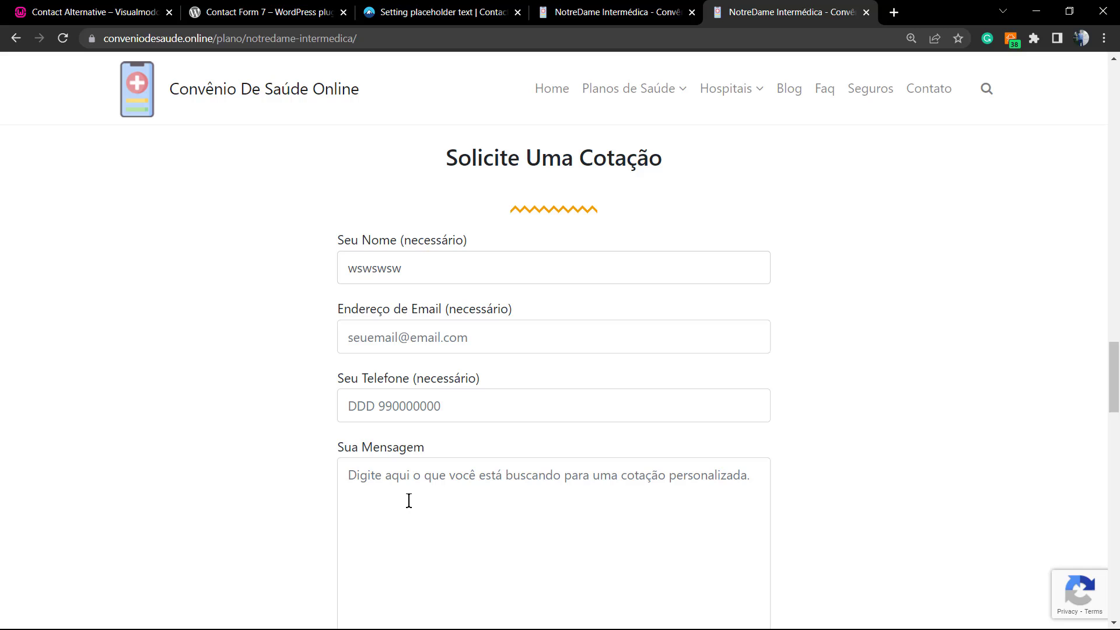
{"action": "type", "text": "3sw3ed3e3"}
{"action": "left_click", "coordinate": [415, 405]}
{"action": "type", "text": "5555"}
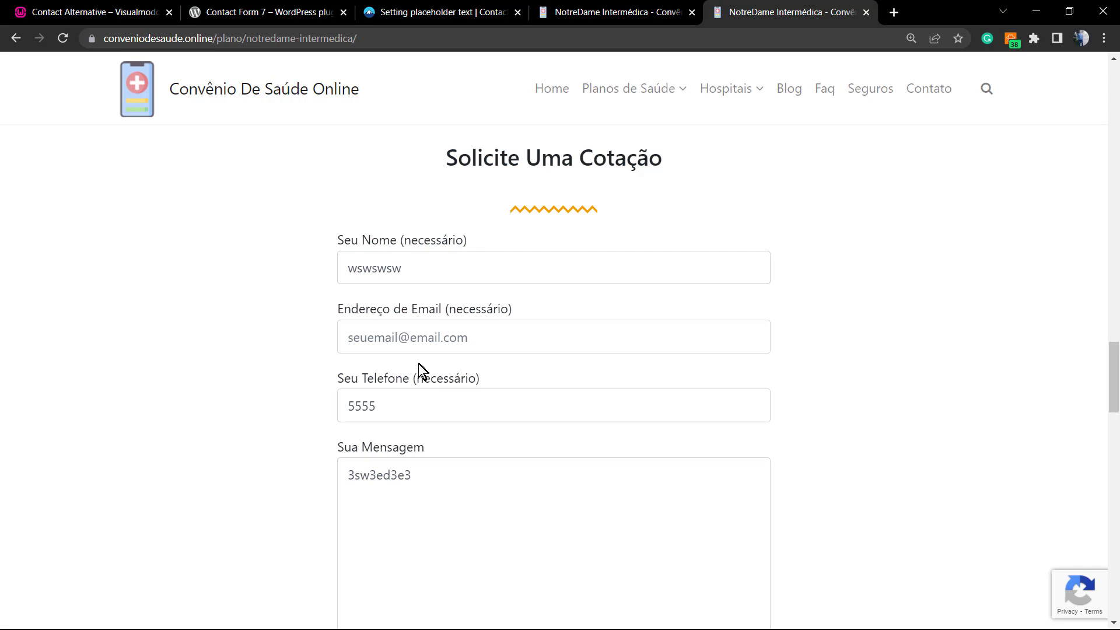
{"action": "left_click", "coordinate": [425, 343]}
{"action": "type", "text": "5555"}
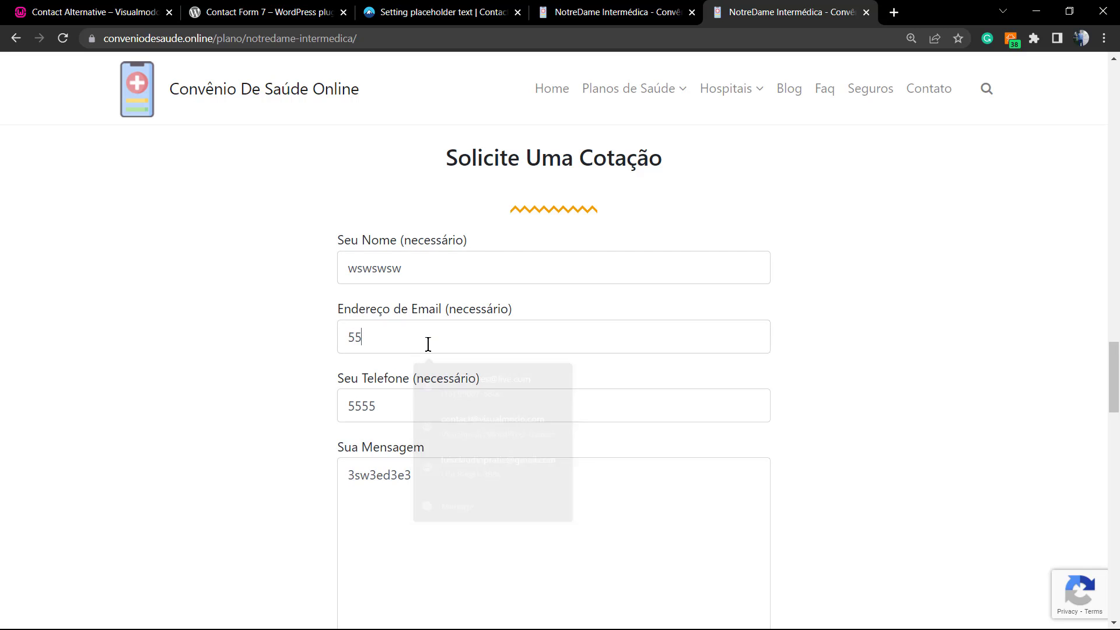
{"action": "left_click", "coordinate": [577, 10]}
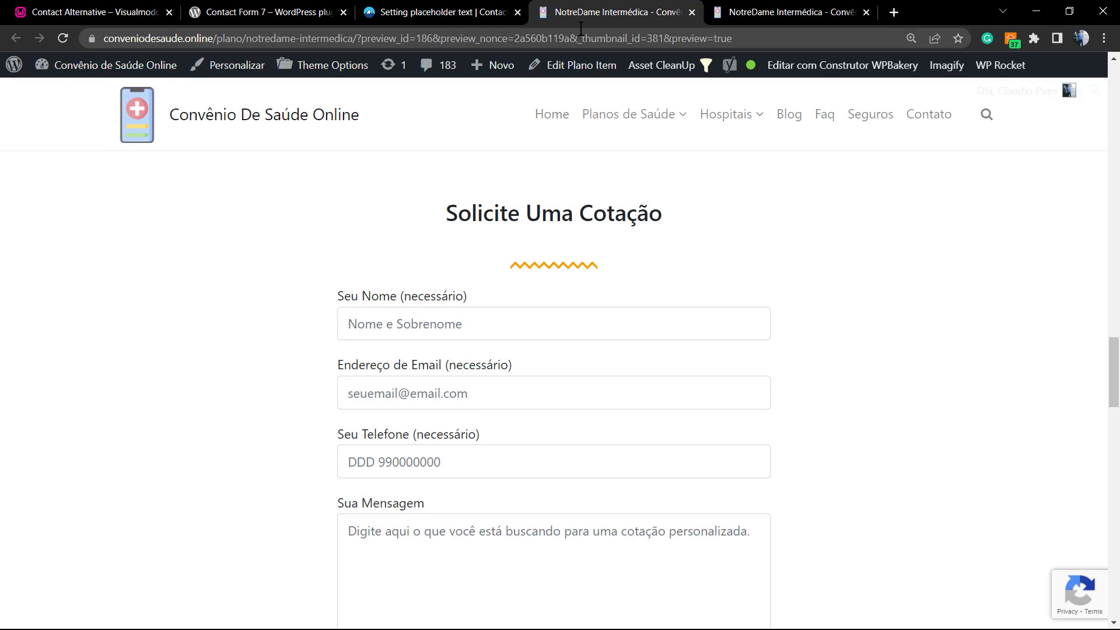
Step: Look over the placeholder-text guide and the Contact Form 7 plugin page, then return to the local site
{"action": "left_click", "coordinate": [396, 11]}
{"action": "left_click", "coordinate": [291, 13]}
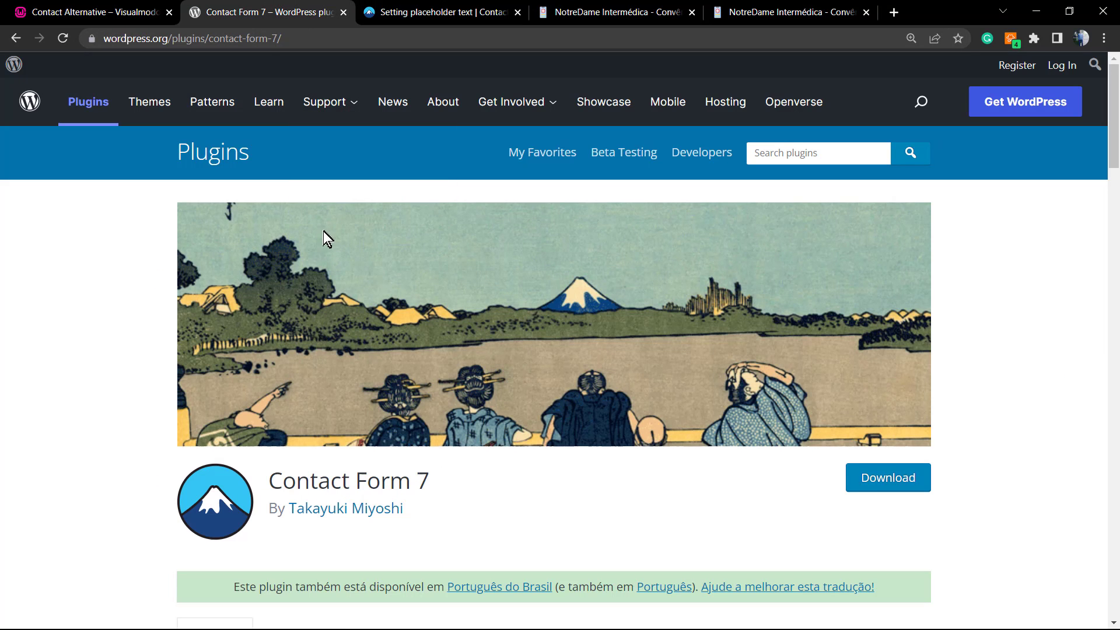
{"action": "triple_click", "coordinate": [363, 482]}
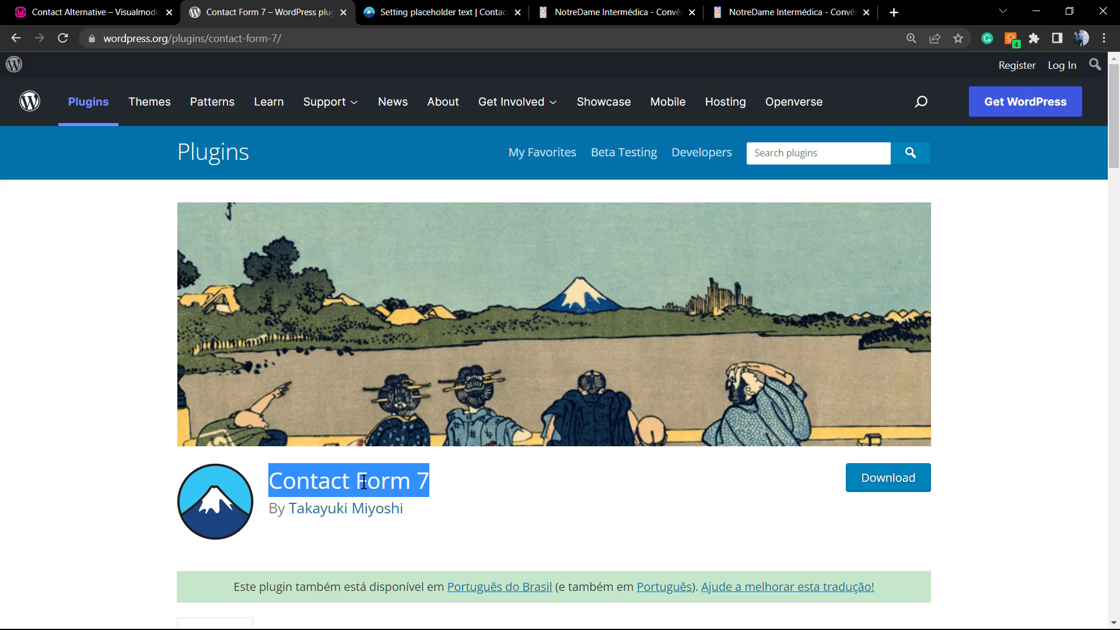
{"action": "left_click", "coordinate": [97, 9]}
{"action": "mouse_move", "coordinate": [82, 66]}
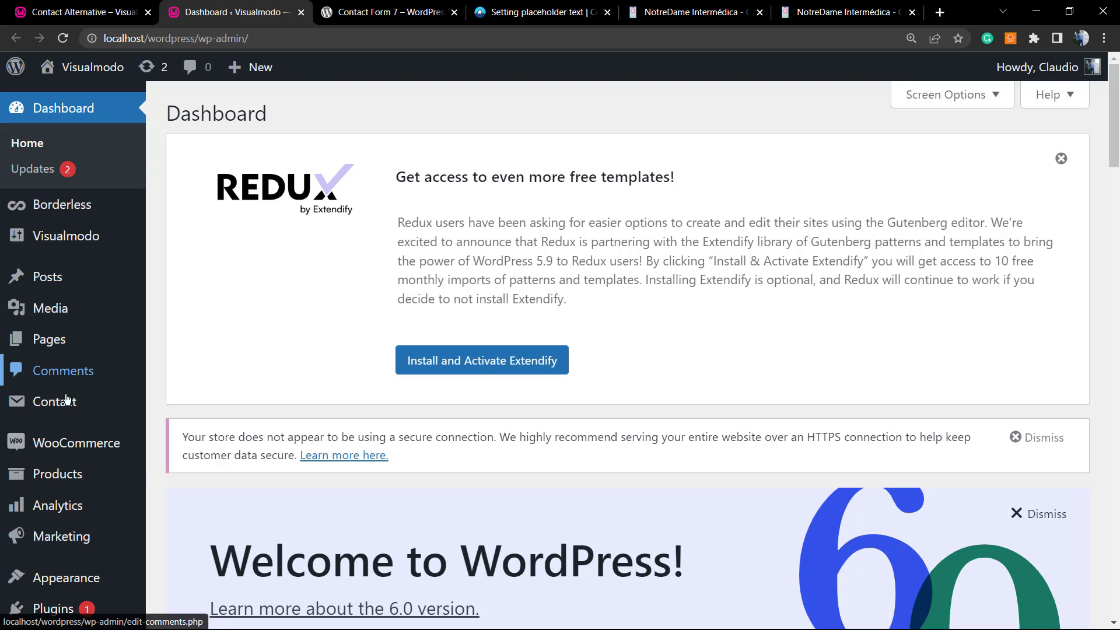
Step: Open Contact in the admin sidebar to list Contact form 1 and Form 1
{"action": "mouse_move", "coordinate": [46, 406]}
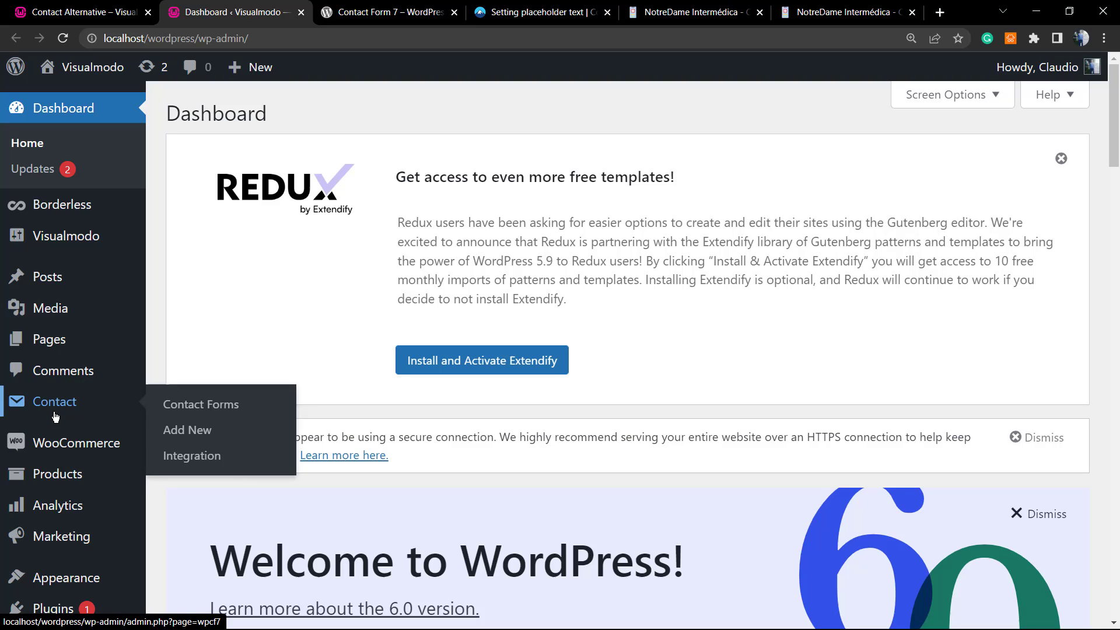
{"action": "left_click", "coordinate": [56, 416]}
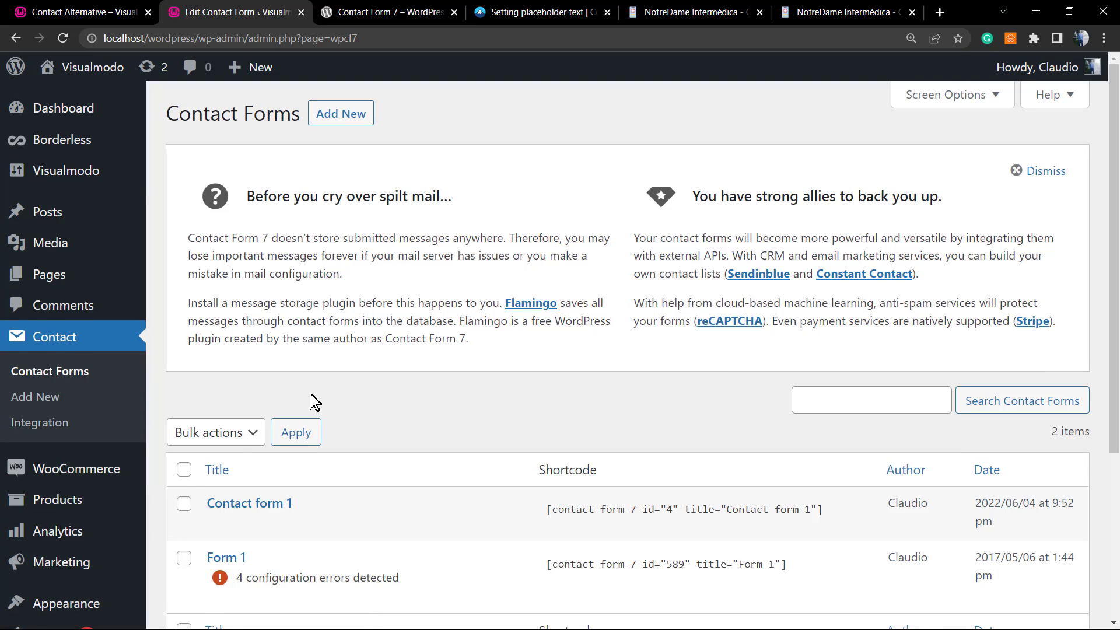
Step: Select Contact form 1's shortcode, compare it with the front-end page, and open Contact form 1 for editing
{"action": "scroll", "coordinate": [315, 391], "scroll_direction": "down", "scroll_amount": 2}
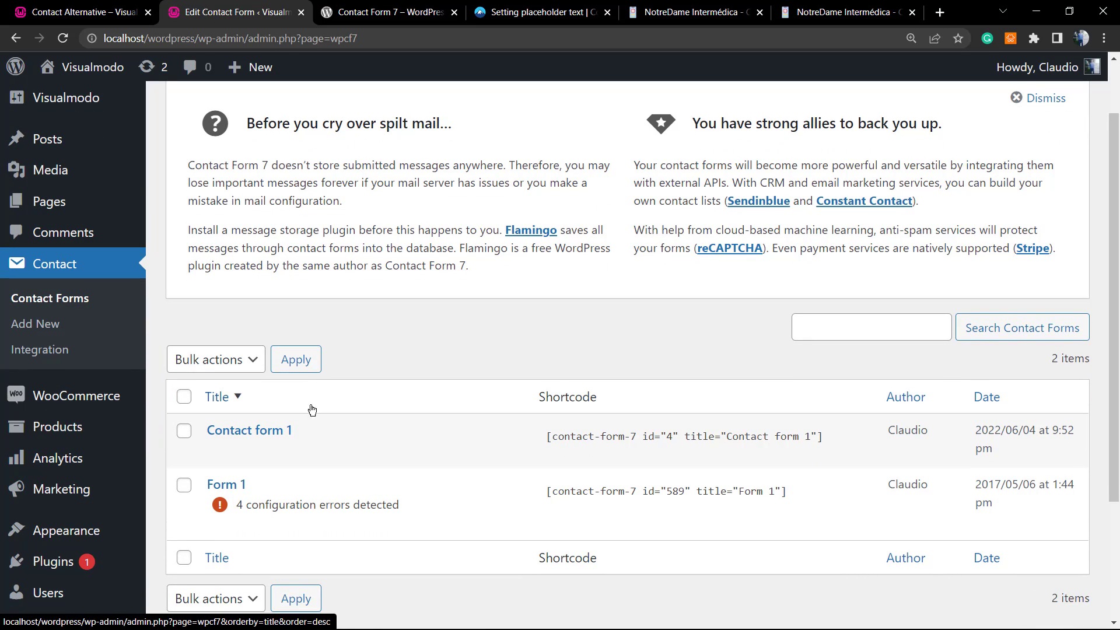
{"action": "left_click", "coordinate": [591, 441]}
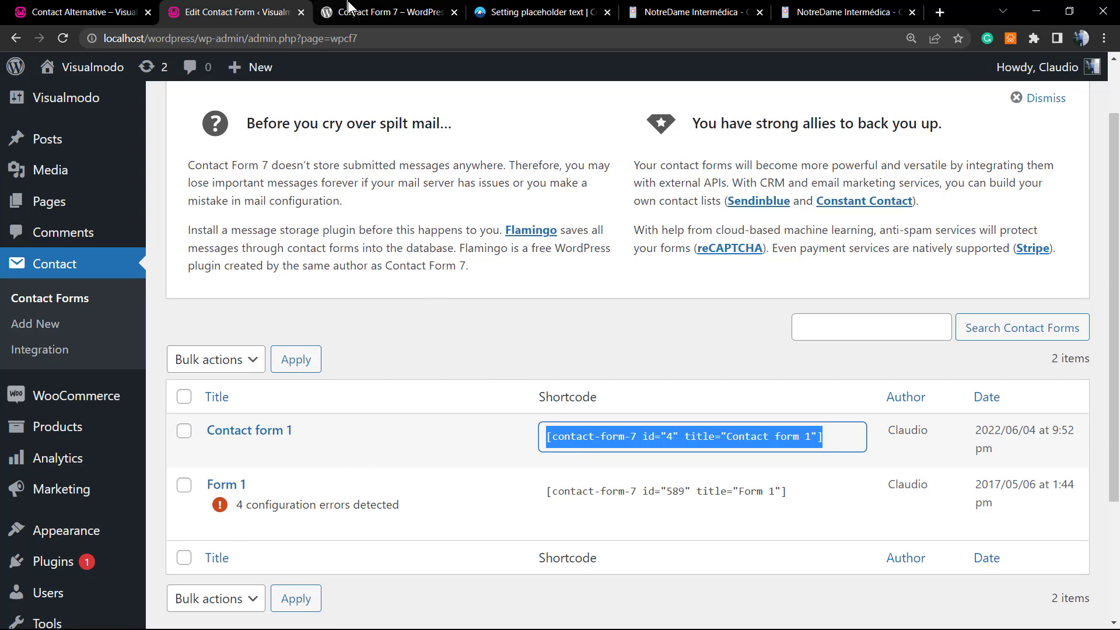
{"action": "left_click", "coordinate": [349, 8]}
{"action": "left_click", "coordinate": [158, 6]}
{"action": "left_click", "coordinate": [131, 9]}
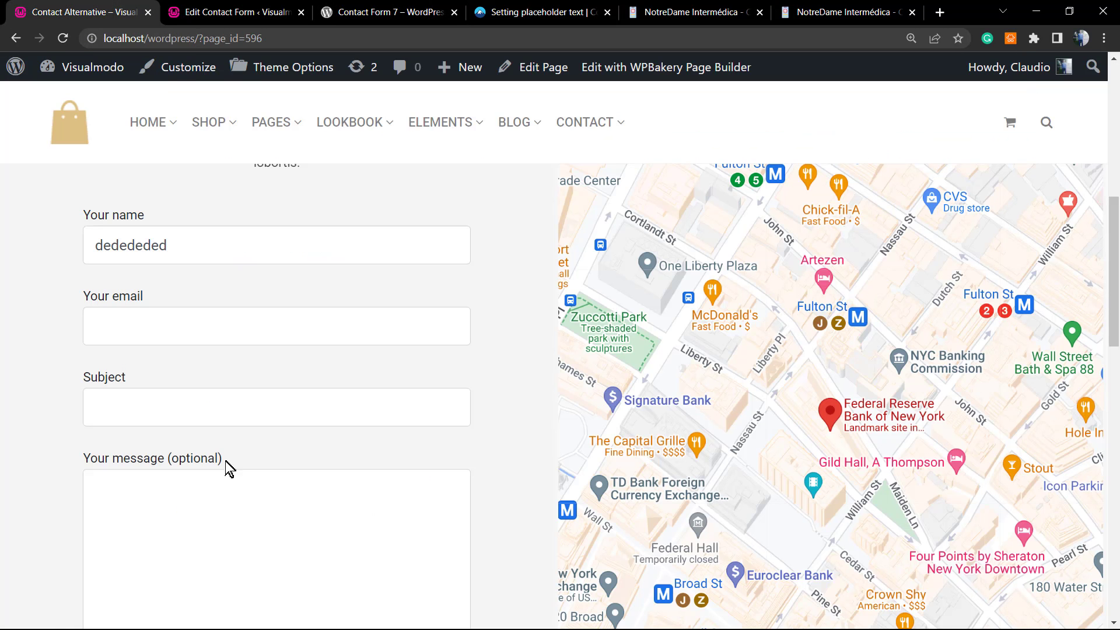
{"action": "left_click", "coordinate": [229, 16]}
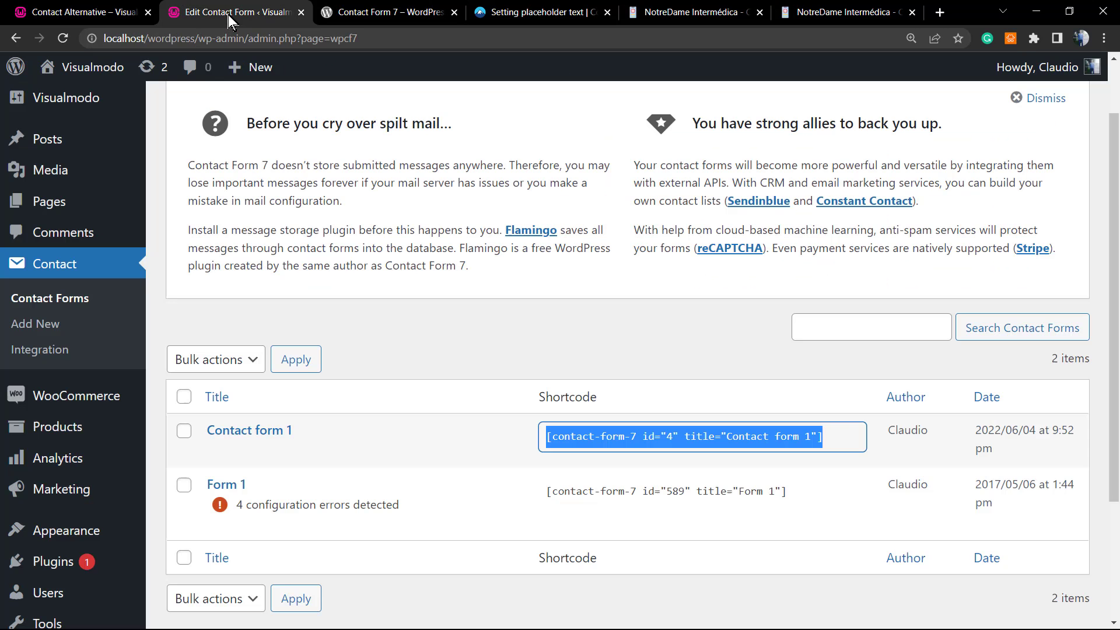
{"action": "left_click", "coordinate": [239, 436]}
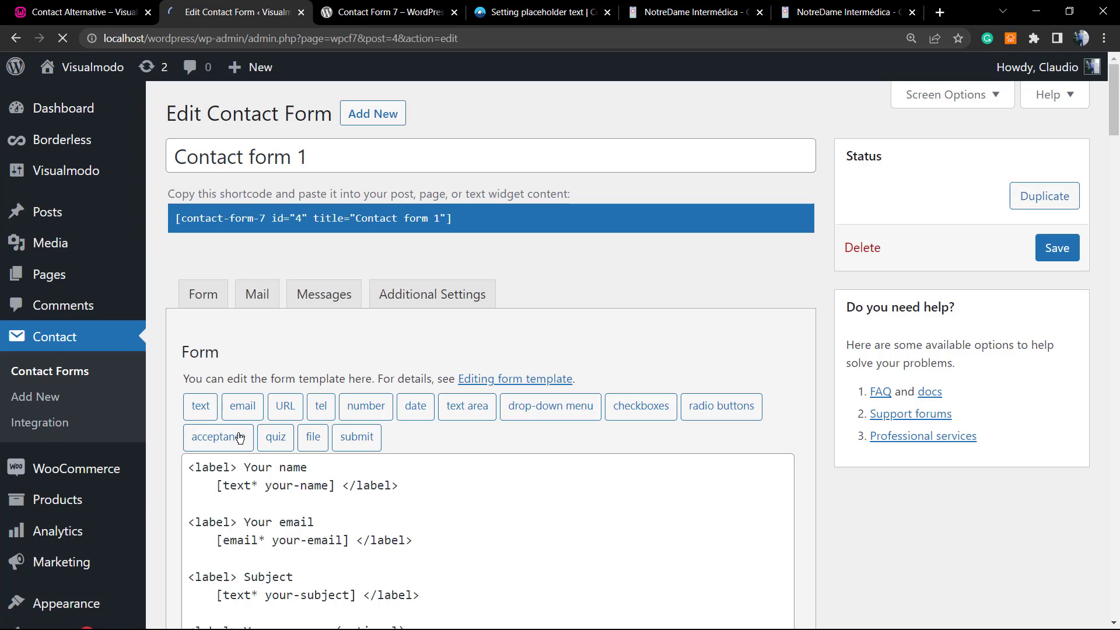
Step: Zoom the editor in and highlight the Your name label line in the Form template
{"action": "scroll", "coordinate": [349, 489], "scroll_direction": "down", "scroll_amount": 3}
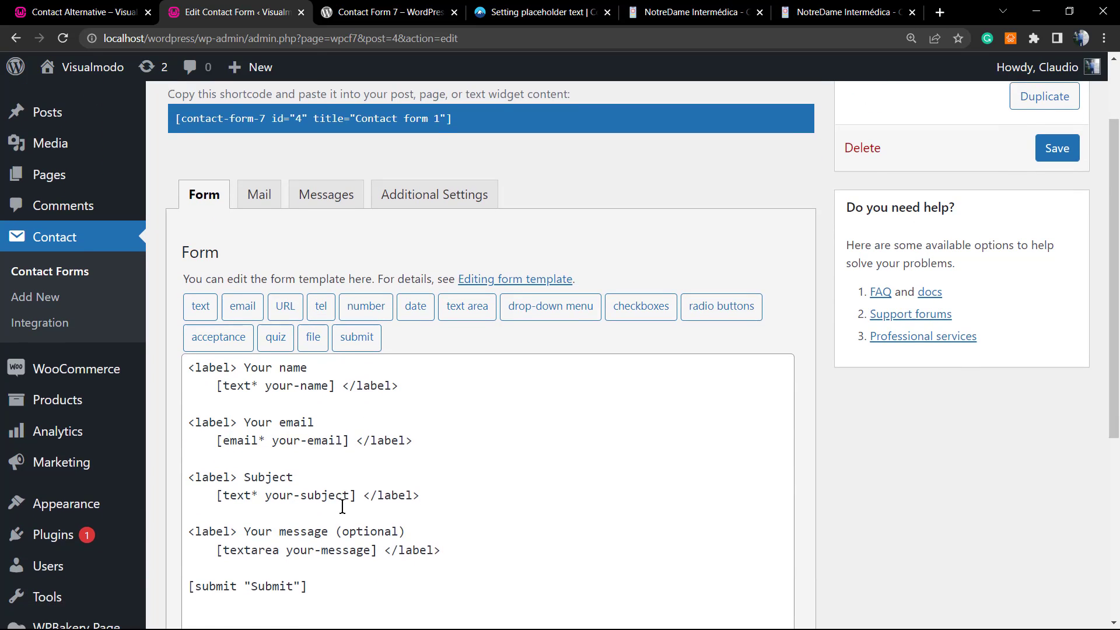
{"action": "key", "text": "ctrl+plus"}
{"action": "key", "text": "ctrl+plus"}
{"action": "key", "text": "ctrl+plus"}
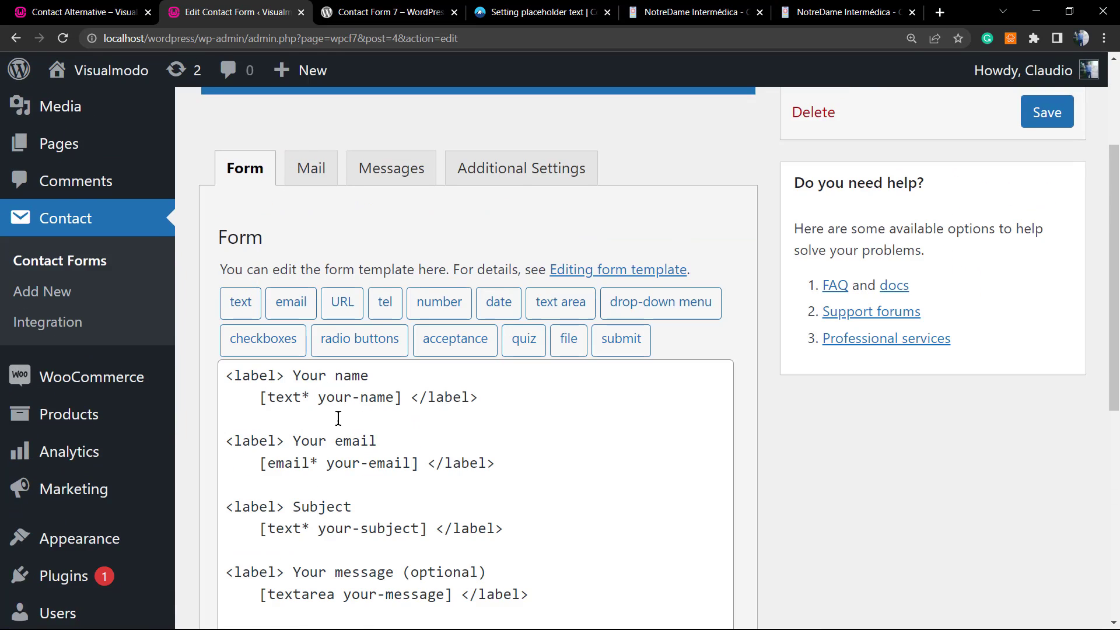
{"action": "scroll", "coordinate": [339, 418], "scroll_direction": "up", "scroll_amount": 1}
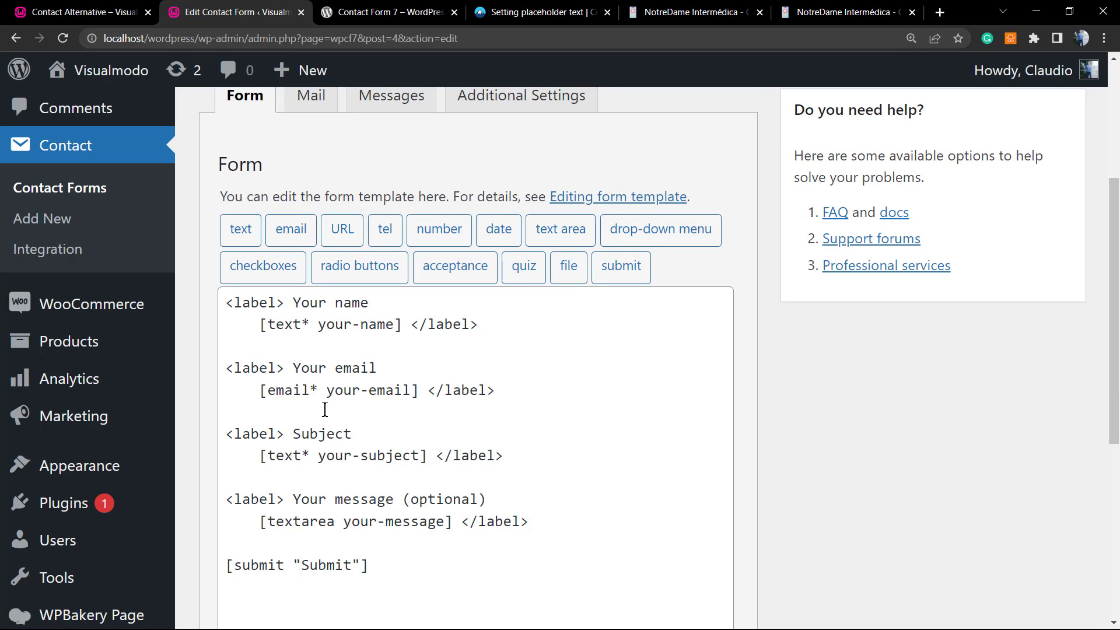
{"action": "left_click_drag", "start_coordinate": [226, 302], "coordinate": [383, 296]}
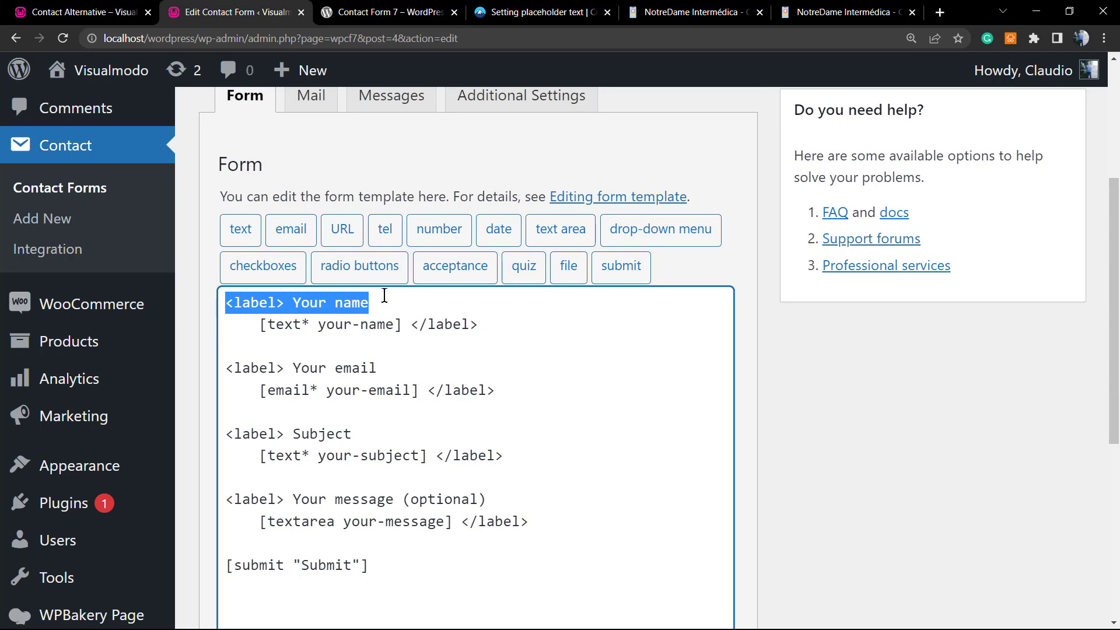
{"action": "left_click", "coordinate": [358, 300]}
{"action": "left_click_drag", "start_coordinate": [301, 302], "coordinate": [385, 303]}
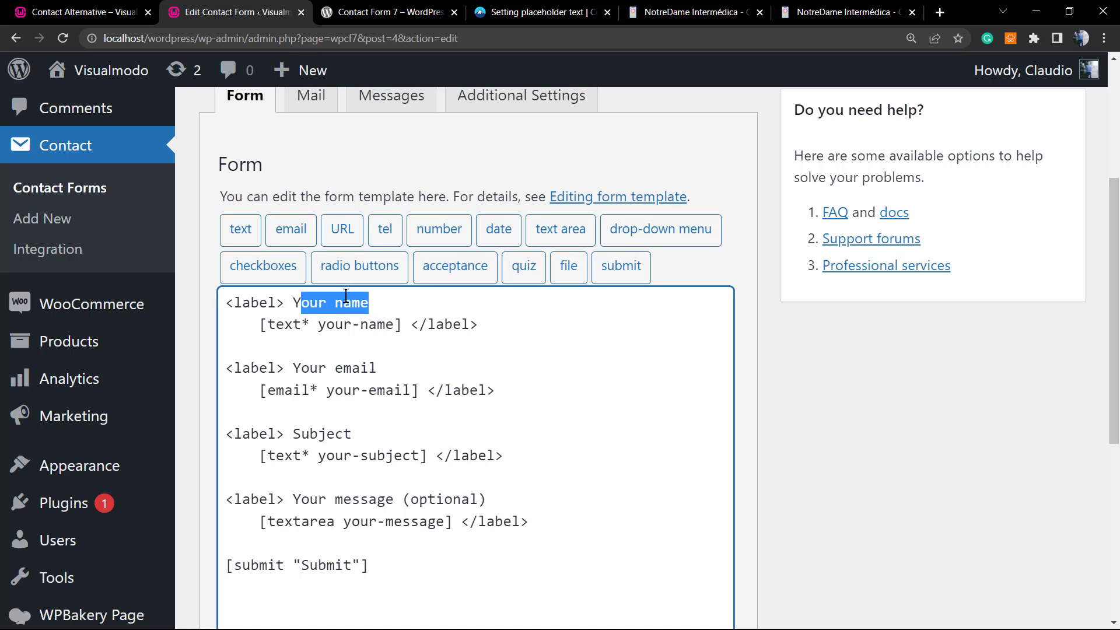
{"action": "left_click", "coordinate": [343, 302]}
Step: Compare the Your name label with the live page, then inspect the name tag and Submit line
{"action": "left_click", "coordinate": [82, 11]}
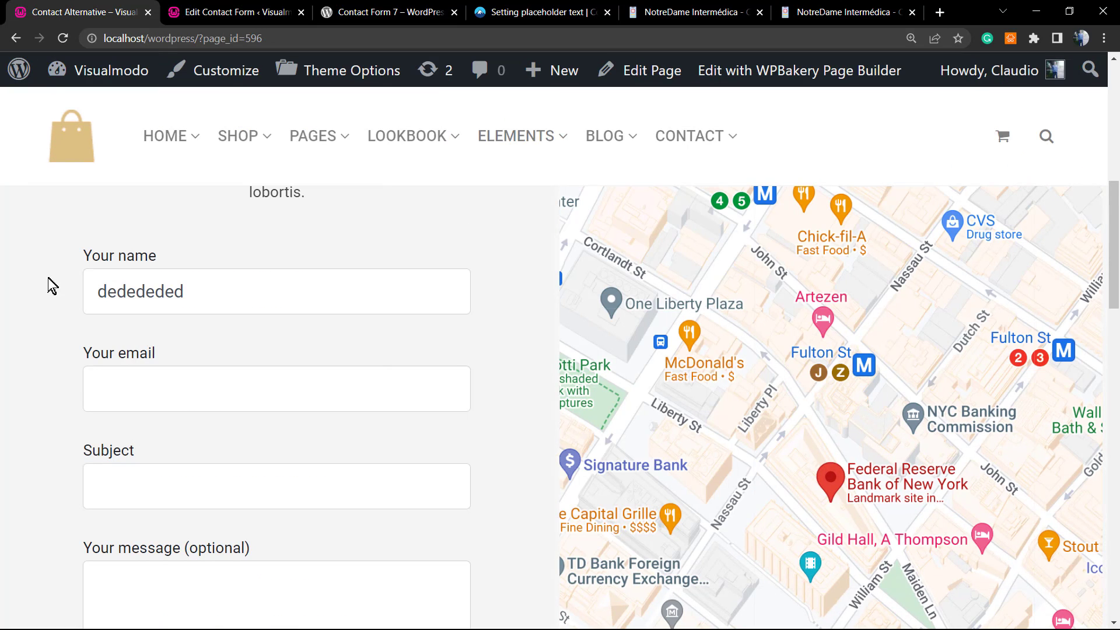
{"action": "triple_click", "coordinate": [104, 261]}
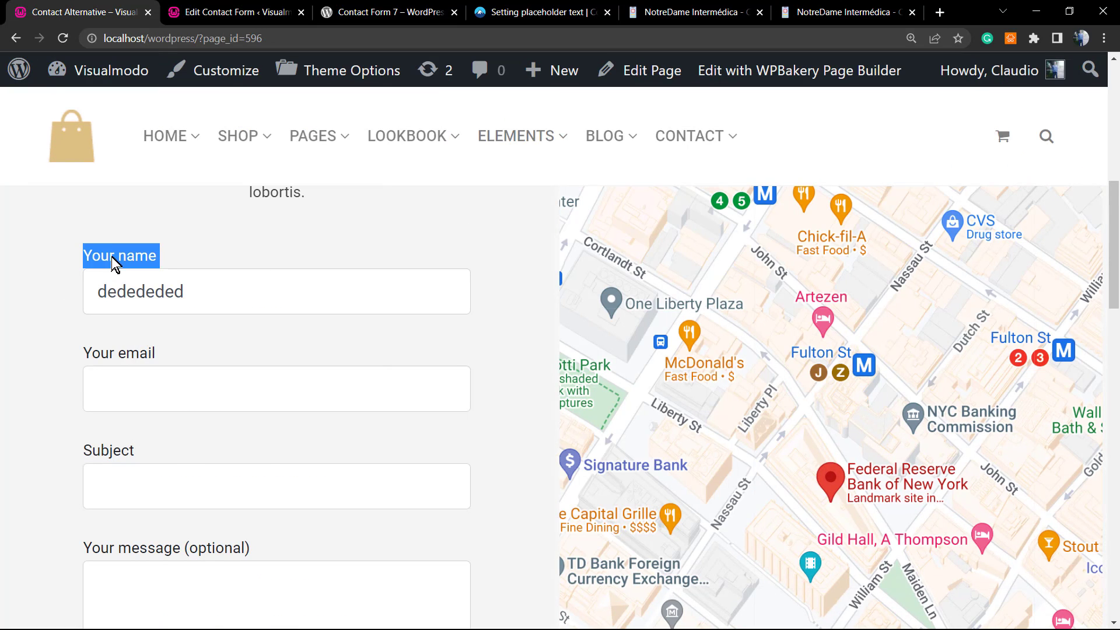
{"action": "left_click", "coordinate": [233, 11]}
{"action": "left_click_drag", "start_coordinate": [259, 325], "coordinate": [313, 325]}
{"action": "left_click", "coordinate": [346, 328]}
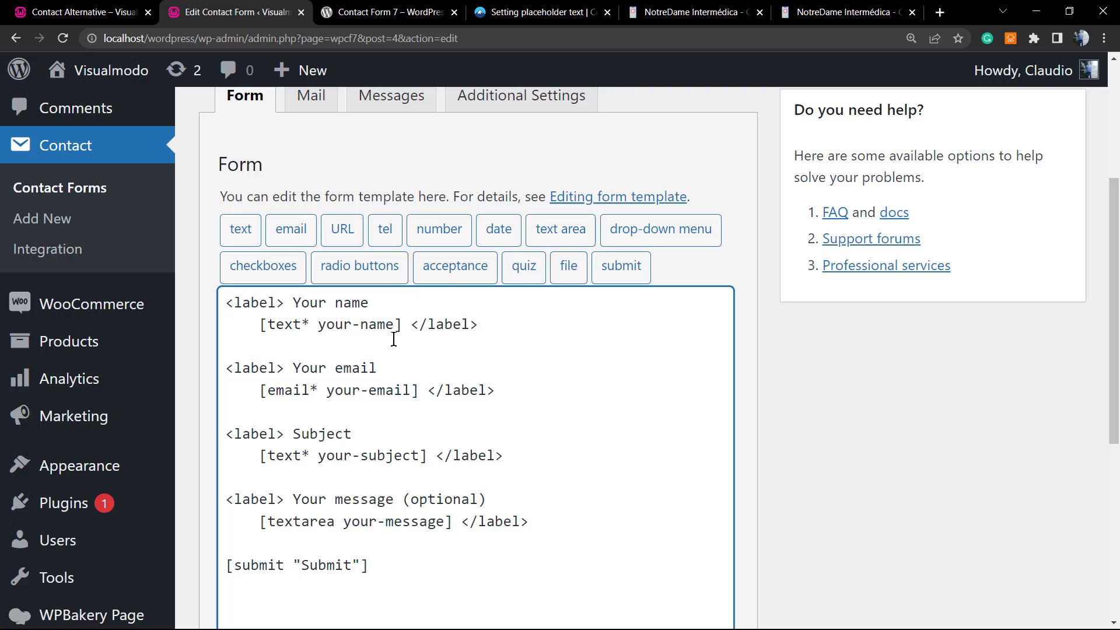
{"action": "left_click_drag", "start_coordinate": [410, 324], "coordinate": [564, 321]}
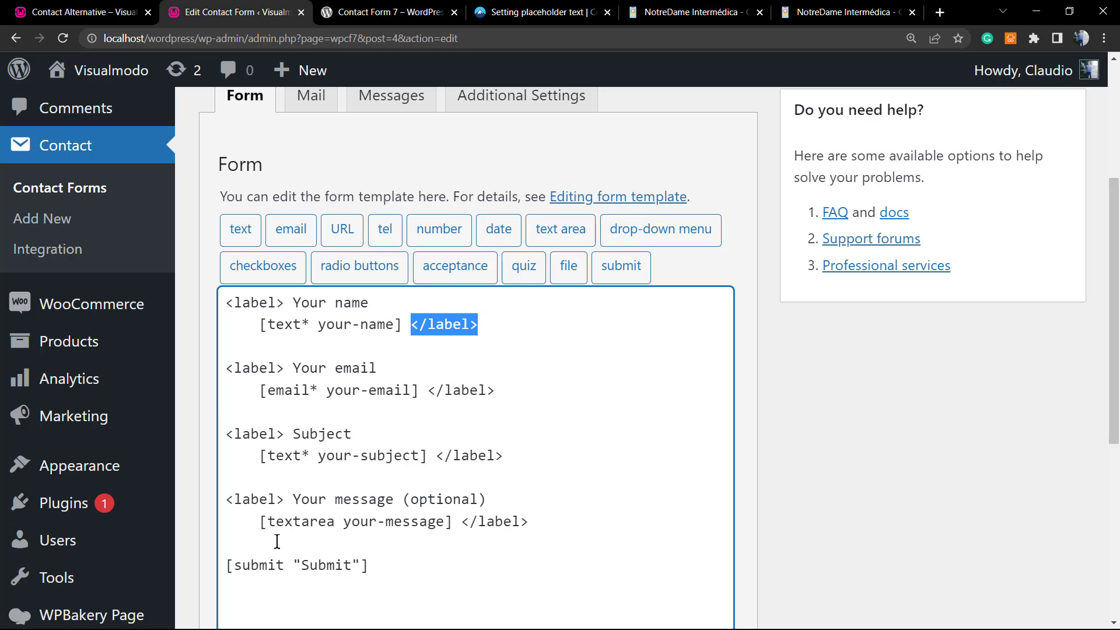
{"action": "triple_click", "coordinate": [251, 566]}
{"action": "left_click", "coordinate": [449, 575]}
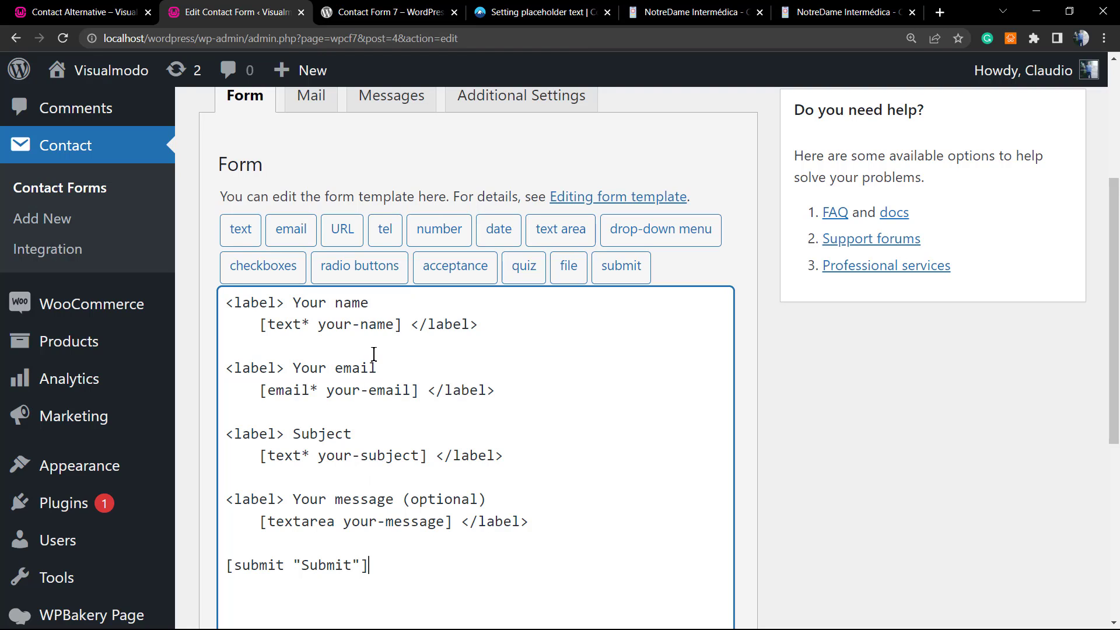
Step: Select the placeholder "Your name here" option in the Contact Form 7 placeholder-text guide's example
{"action": "left_click", "coordinate": [335, 11]}
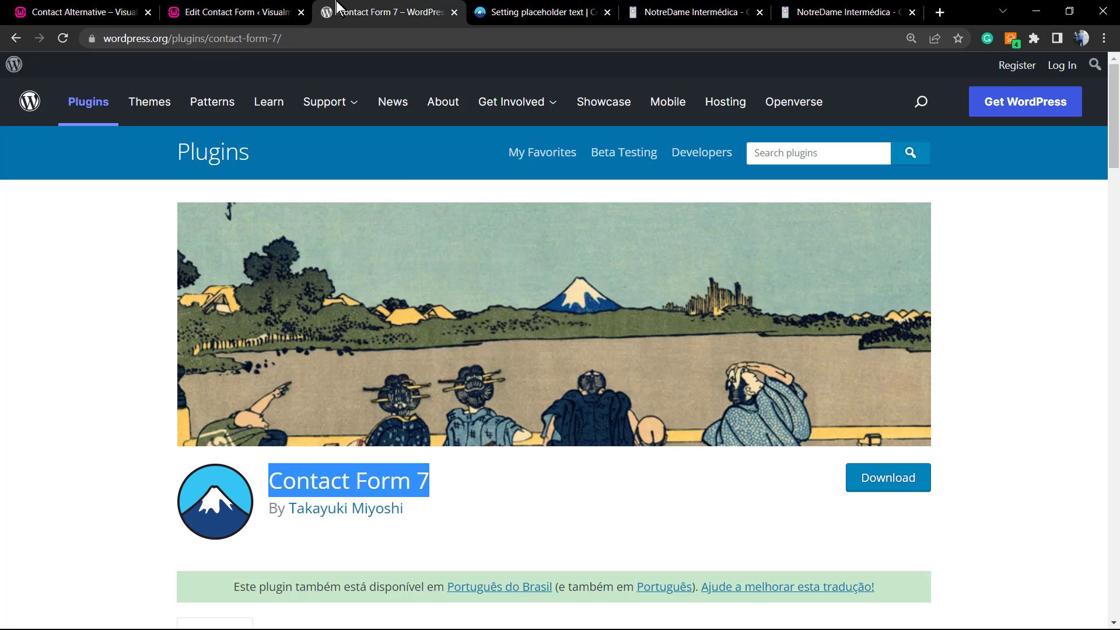
{"action": "left_click", "coordinate": [490, 10]}
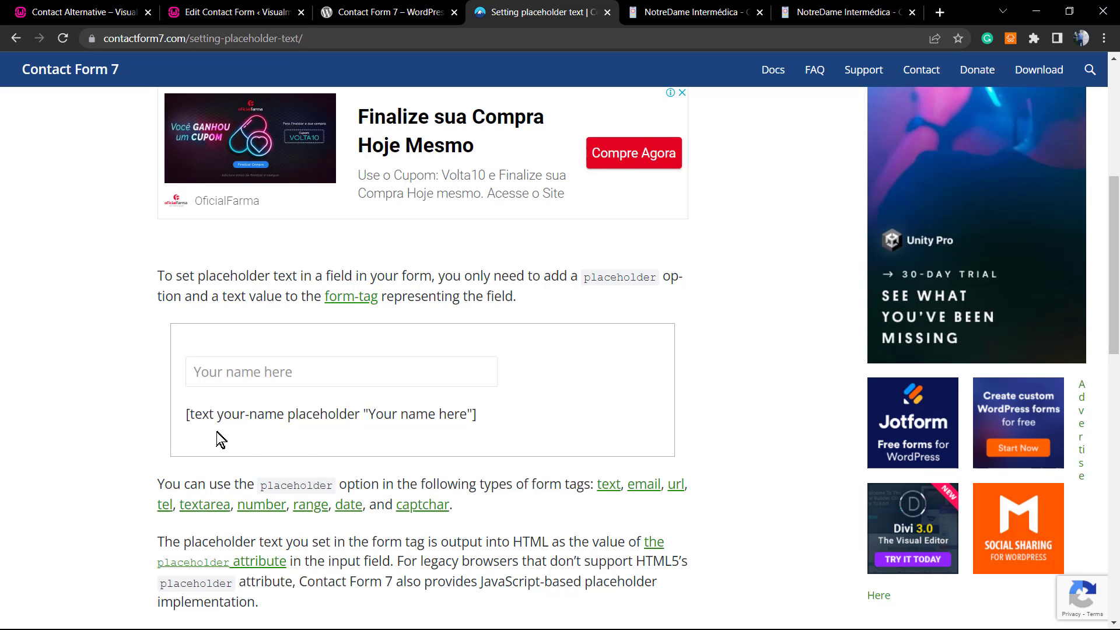
{"action": "left_click_drag", "start_coordinate": [287, 413], "coordinate": [475, 415]}
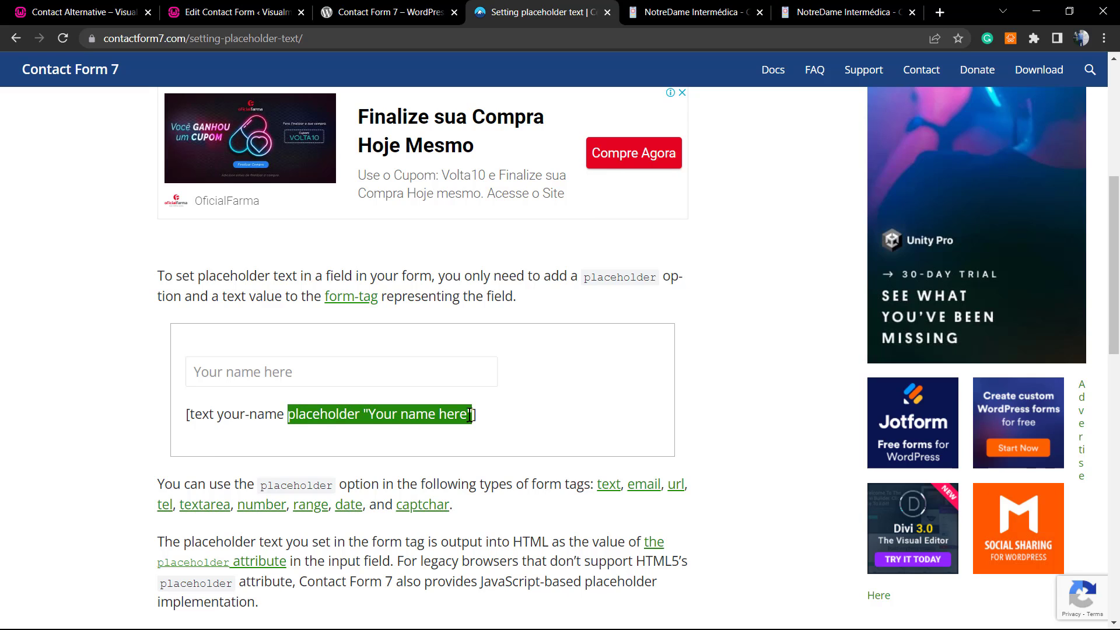
{"action": "left_click", "coordinate": [362, 13]}
Step: Paste placeholder "Your name here" after your-name in the name tag and save Contact form 1
{"action": "left_click", "coordinate": [239, 13]}
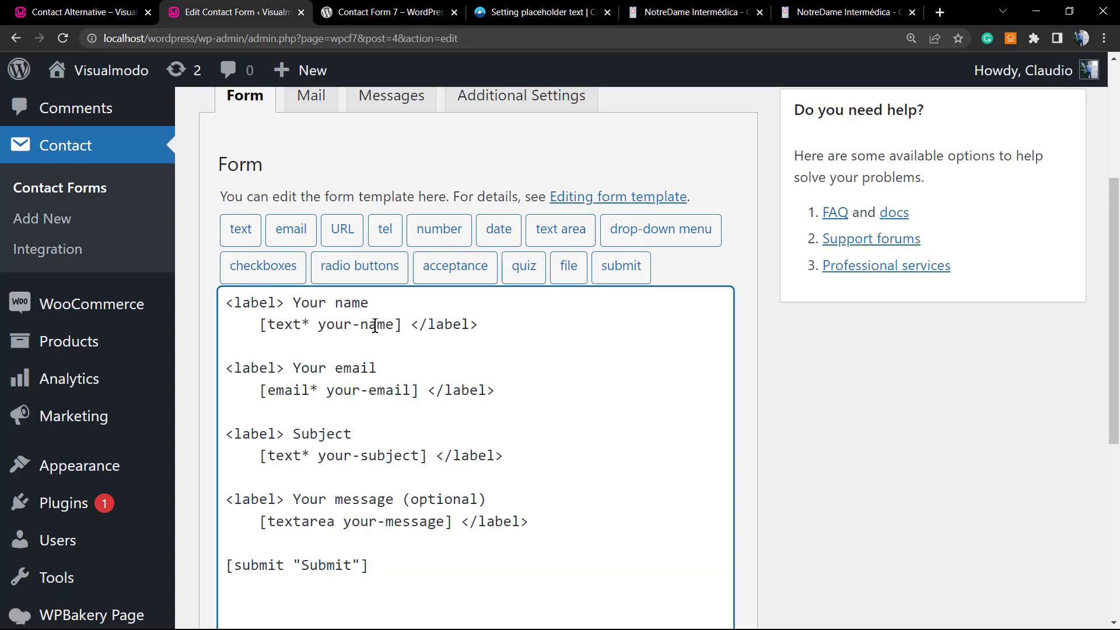
{"action": "left_click_drag", "start_coordinate": [272, 325], "coordinate": [298, 327]}
{"action": "left_click", "coordinate": [298, 328]}
{"action": "left_click", "coordinate": [393, 325]}
{"action": "key", "text": "F5"}
{"action": "left_click", "coordinate": [686, 120]}
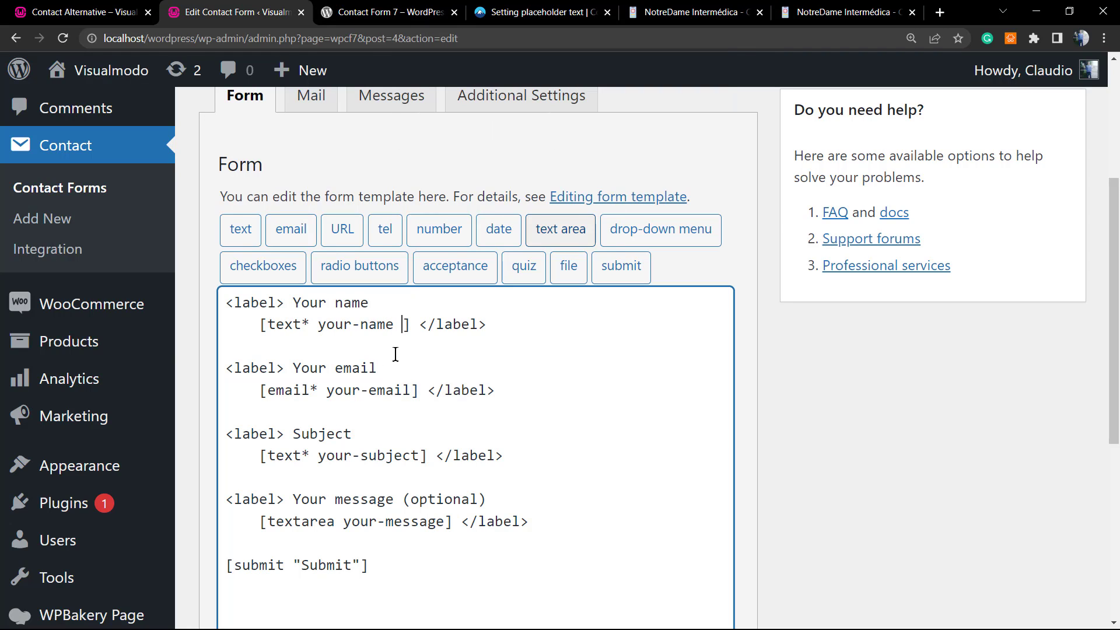
{"action": "type", "text": "placeholder \"Your name here\"]"}
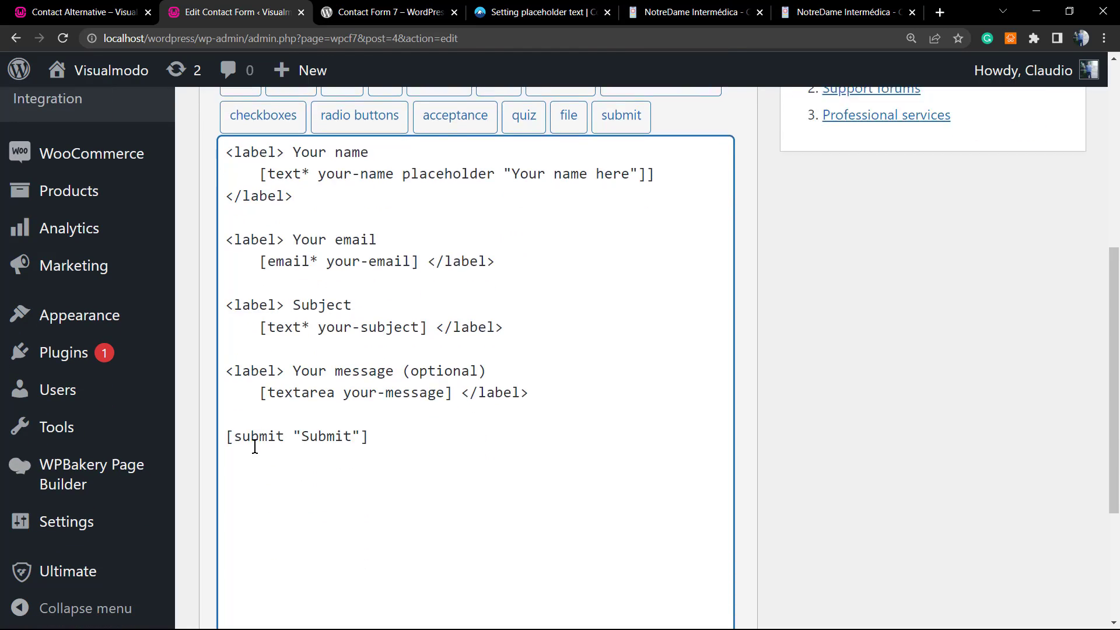
{"action": "scroll", "coordinate": [255, 447], "scroll_direction": "down", "scroll_amount": 4}
{"action": "left_click", "coordinate": [227, 528]}
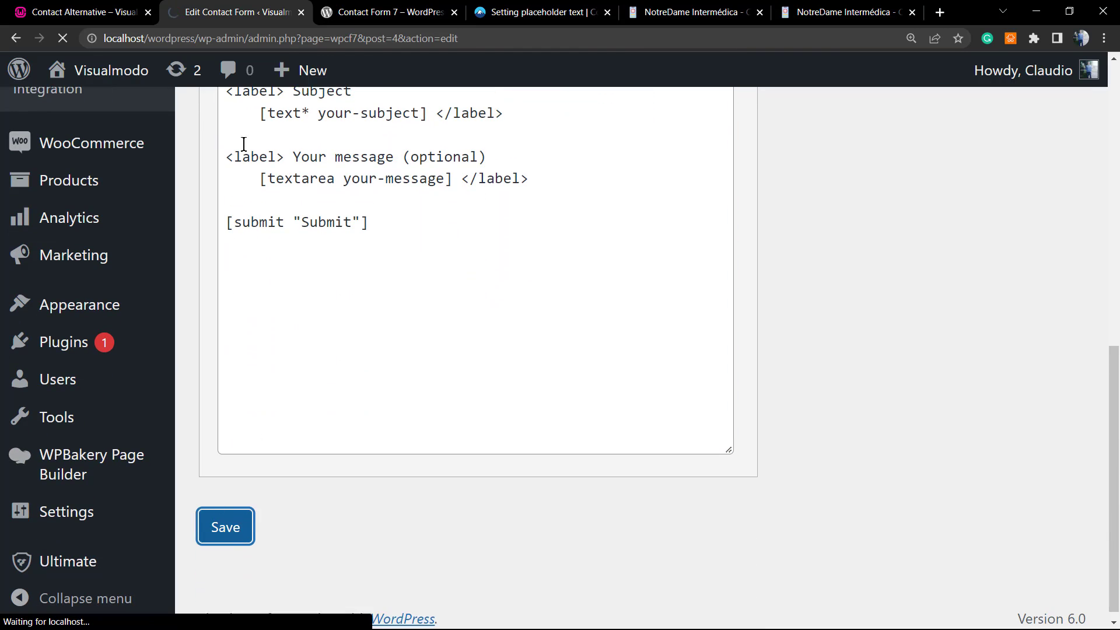
Step: Clear the test text from the live name field, reload, and confirm the 'Your name here' hint appears
{"action": "left_click", "coordinate": [117, 12]}
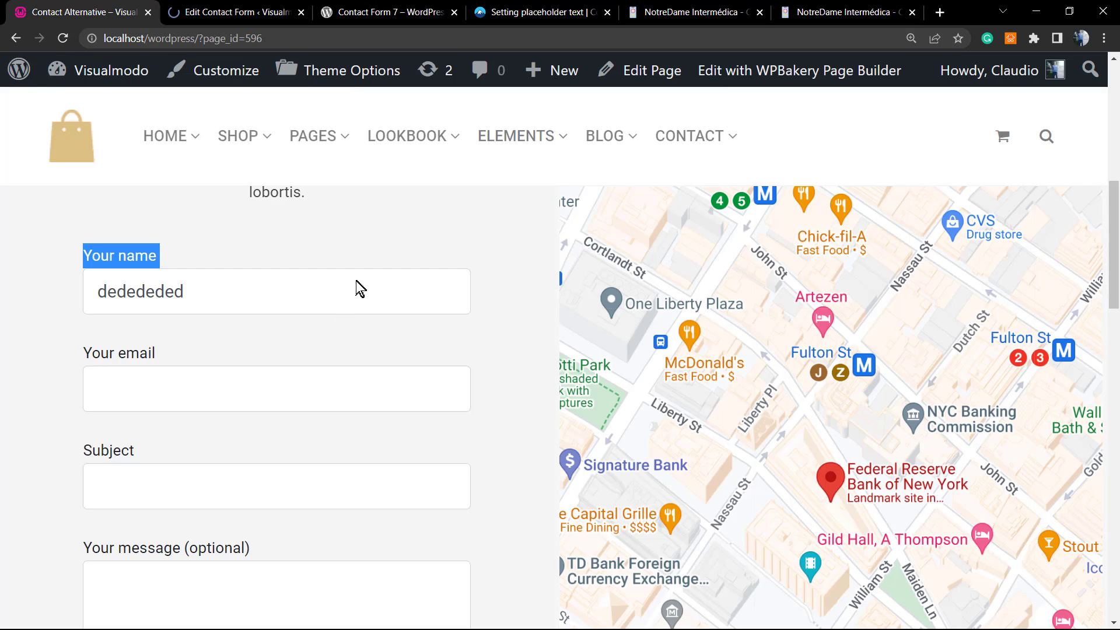
{"action": "left_click", "coordinate": [300, 275]}
{"action": "double_click", "coordinate": [300, 274]}
{"action": "key", "text": "BackSpace"}
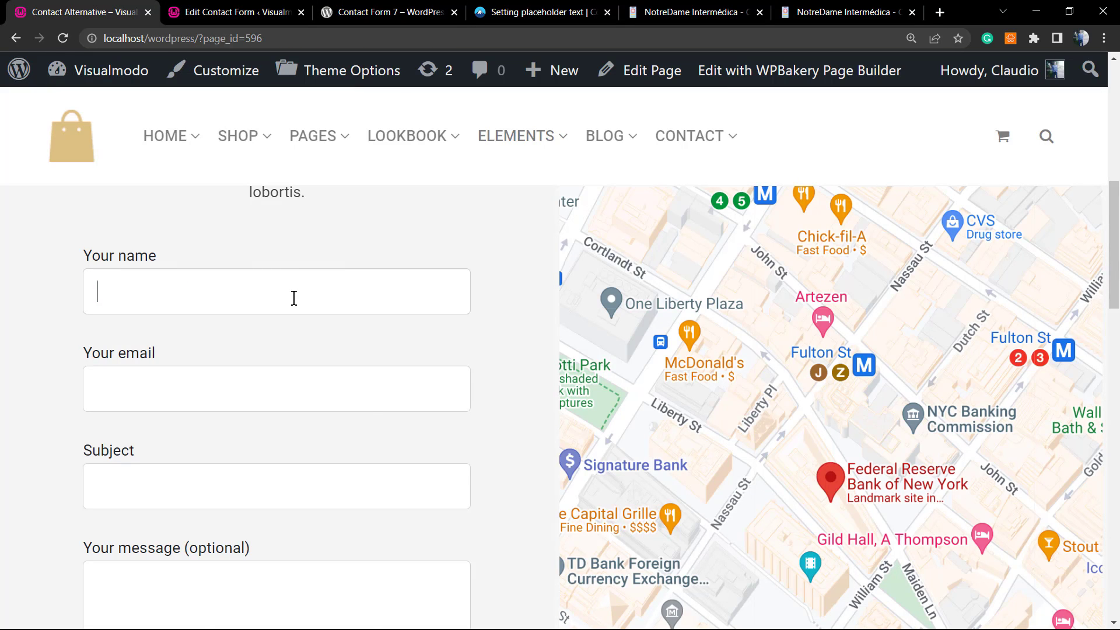
{"action": "key", "text": "F5"}
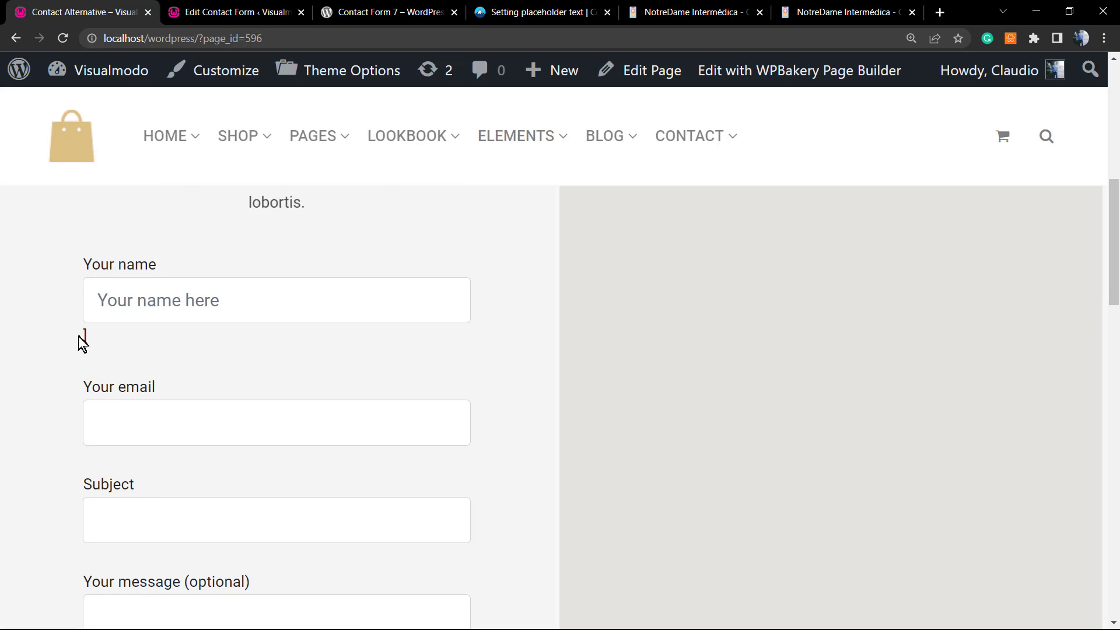
{"action": "left_click_drag", "start_coordinate": [81, 344], "coordinate": [264, 298]}
{"action": "left_click", "coordinate": [264, 298]}
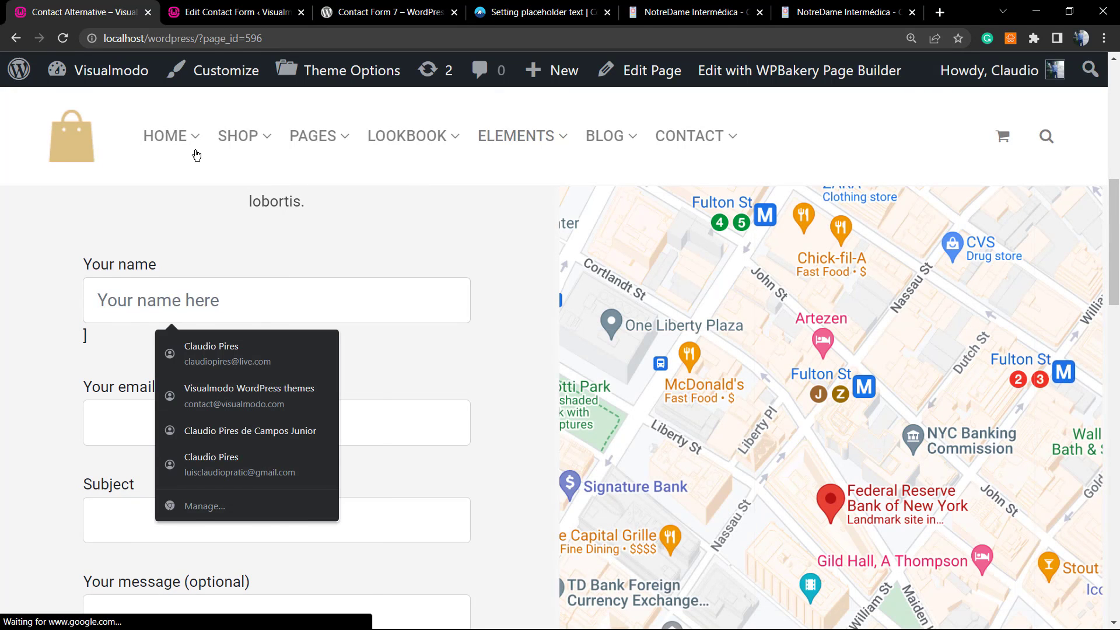
{"action": "left_click", "coordinate": [234, 12]}
Step: Paste the name tag's placeholder option into the email field's tag
{"action": "scroll", "coordinate": [457, 436], "scroll_direction": "down", "scroll_amount": 2}
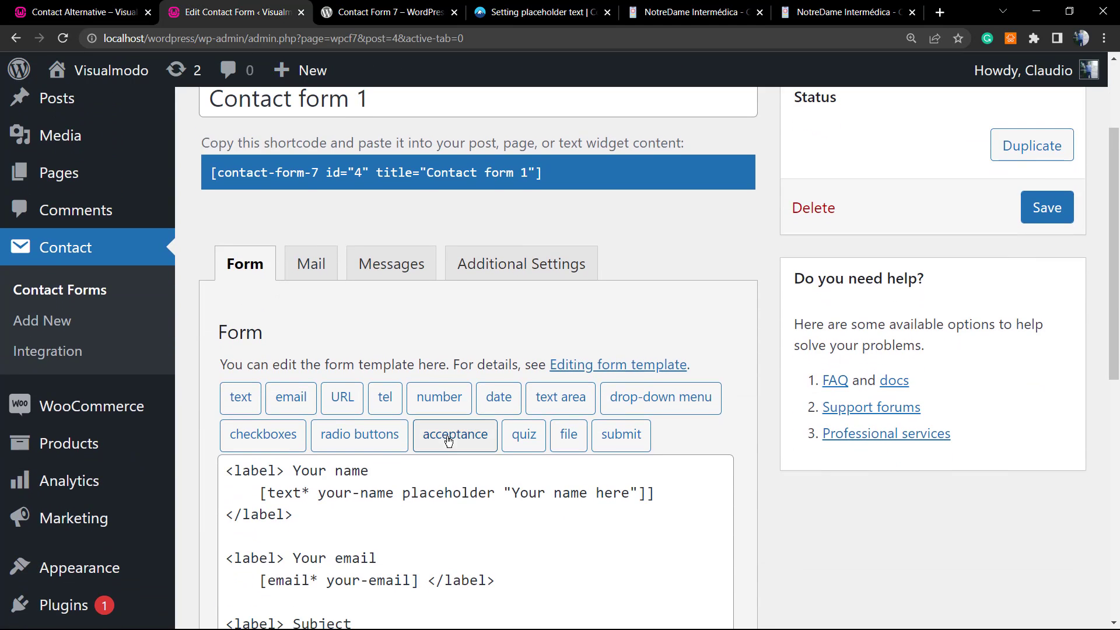
{"action": "scroll", "coordinate": [449, 442], "scroll_direction": "down", "scroll_amount": 1}
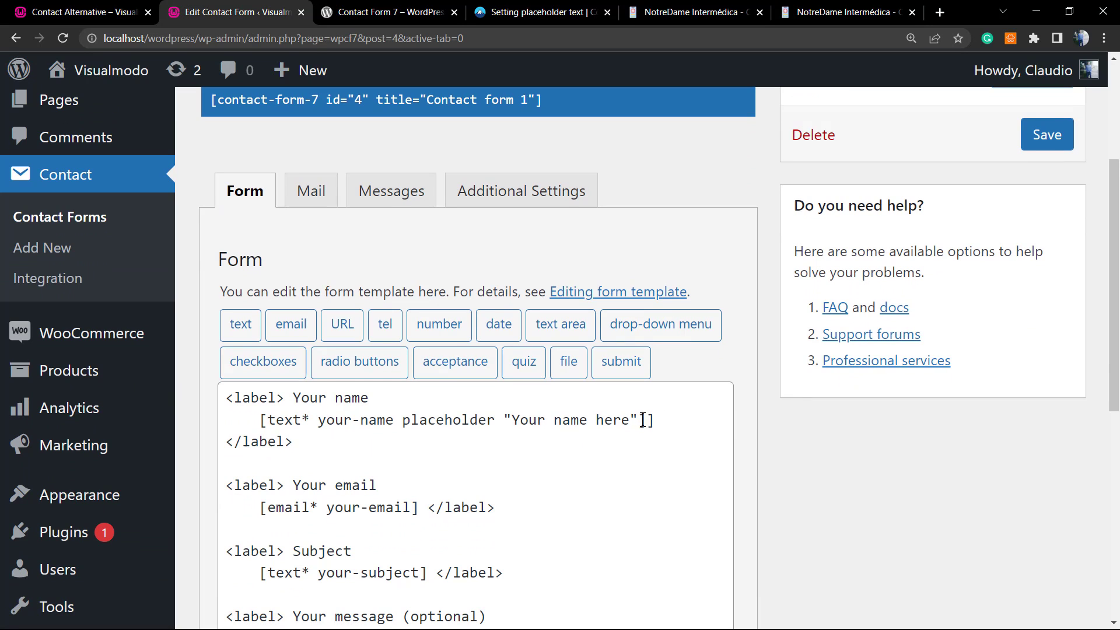
{"action": "left_click_drag", "start_coordinate": [638, 420], "coordinate": [650, 420]}
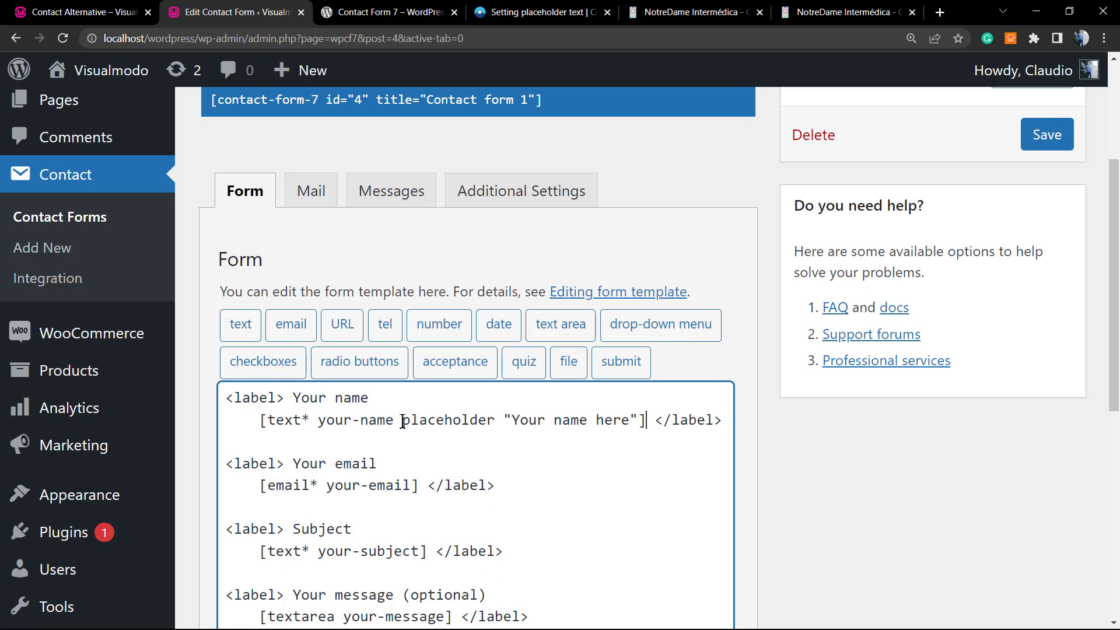
{"action": "left_click_drag", "start_coordinate": [402, 421], "coordinate": [636, 422]}
{"action": "key", "text": "ctrl+c"}
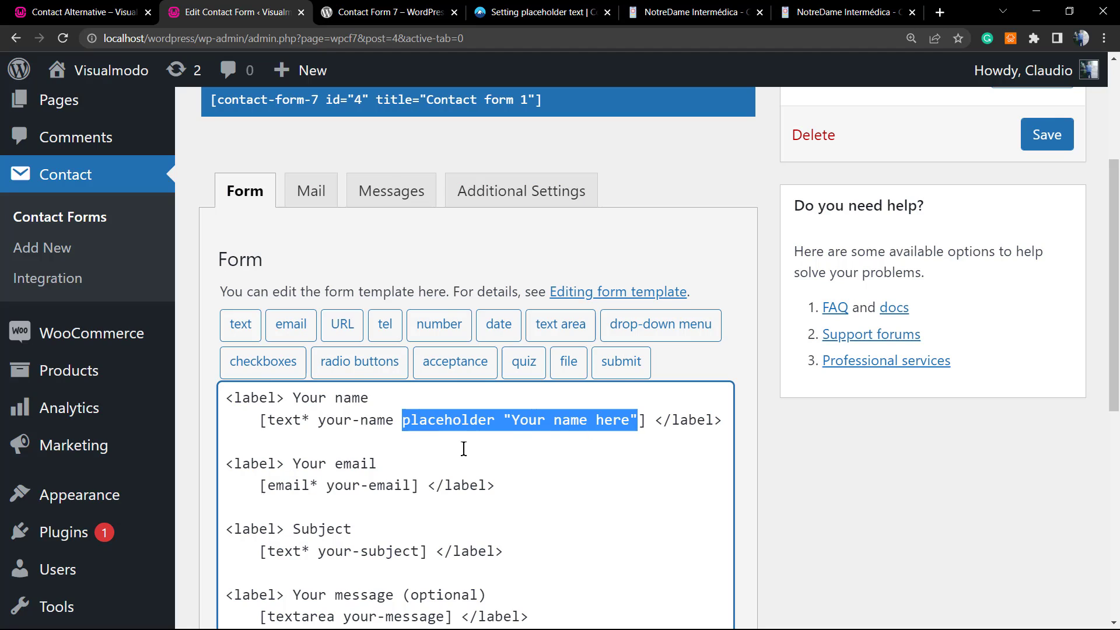
{"action": "scroll", "coordinate": [350, 466], "scroll_direction": "down", "scroll_amount": 1}
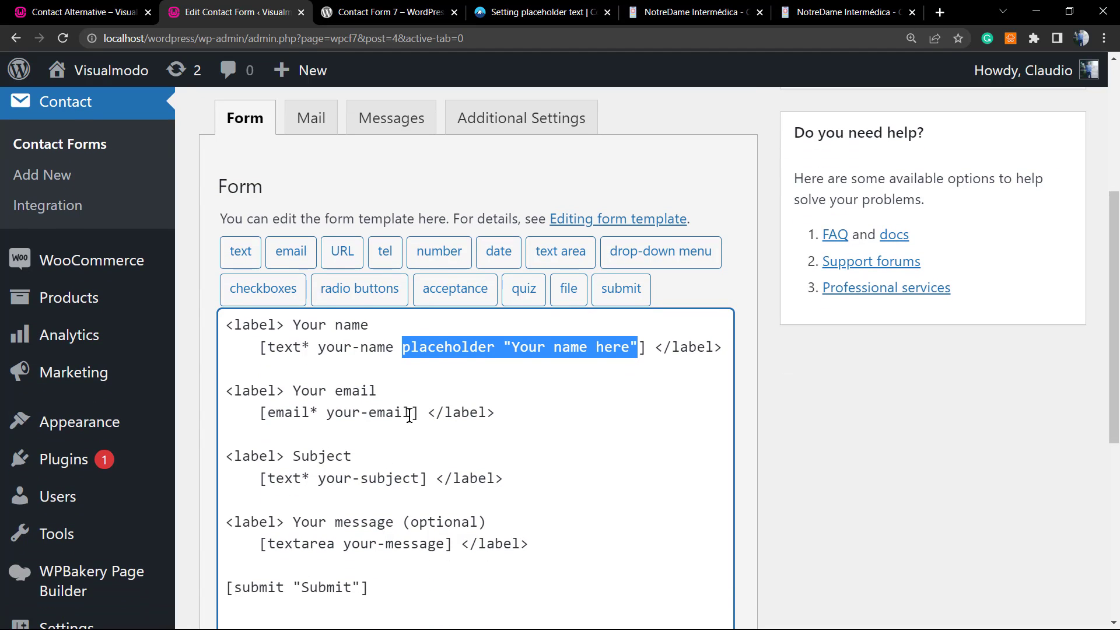
{"action": "left_click", "coordinate": [410, 415]}
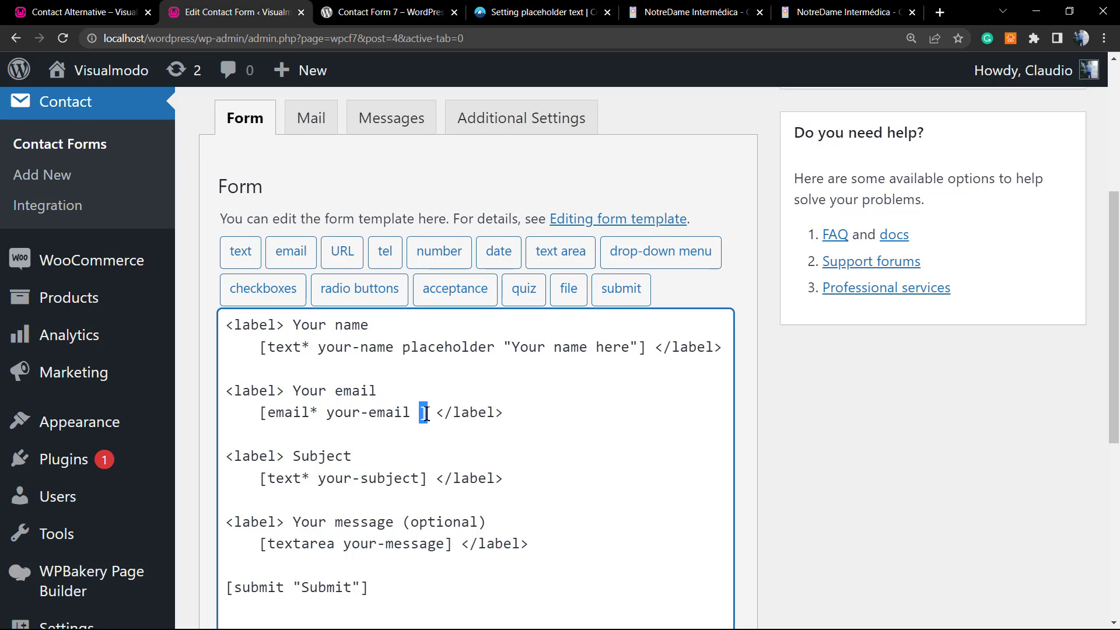
{"action": "key", "text": "ctrl+v"}
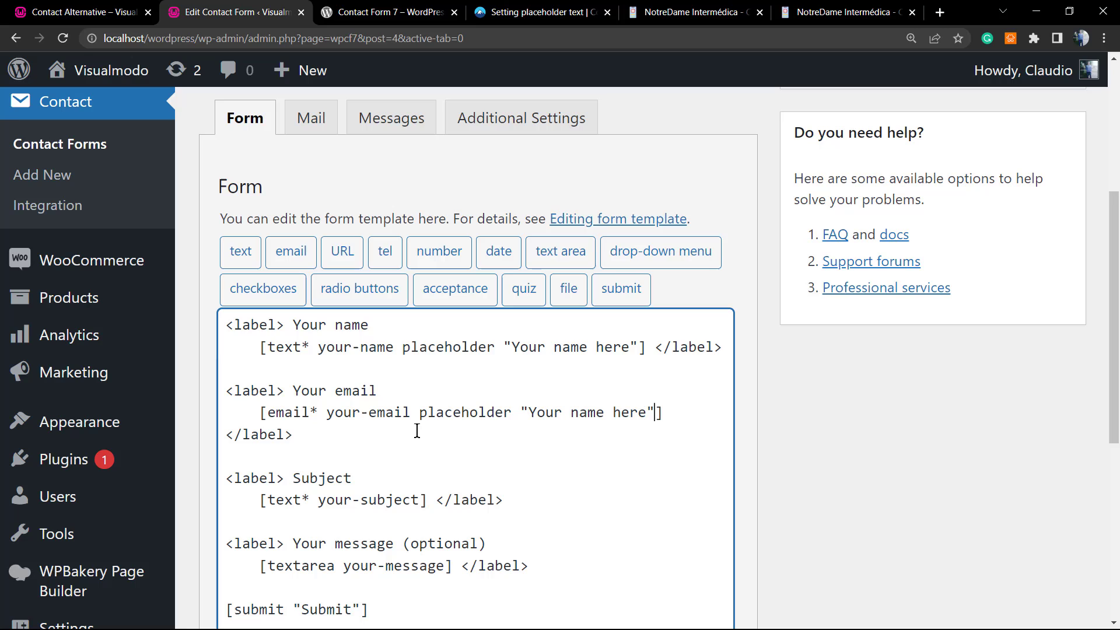
{"action": "double_click", "coordinate": [573, 412]}
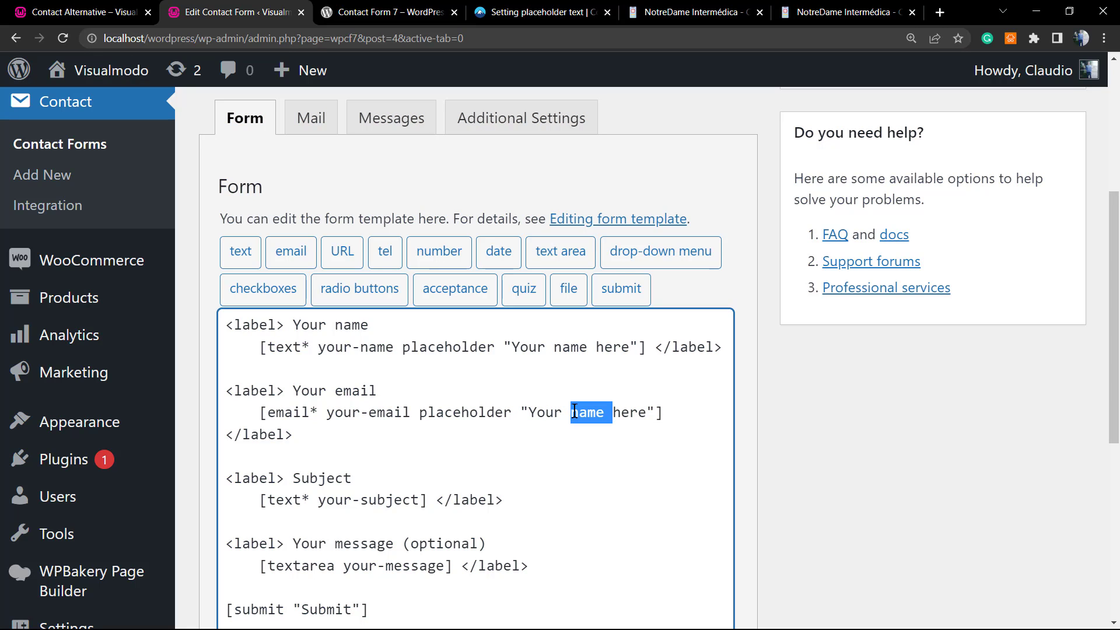
{"action": "key", "text": "BackSpace"}
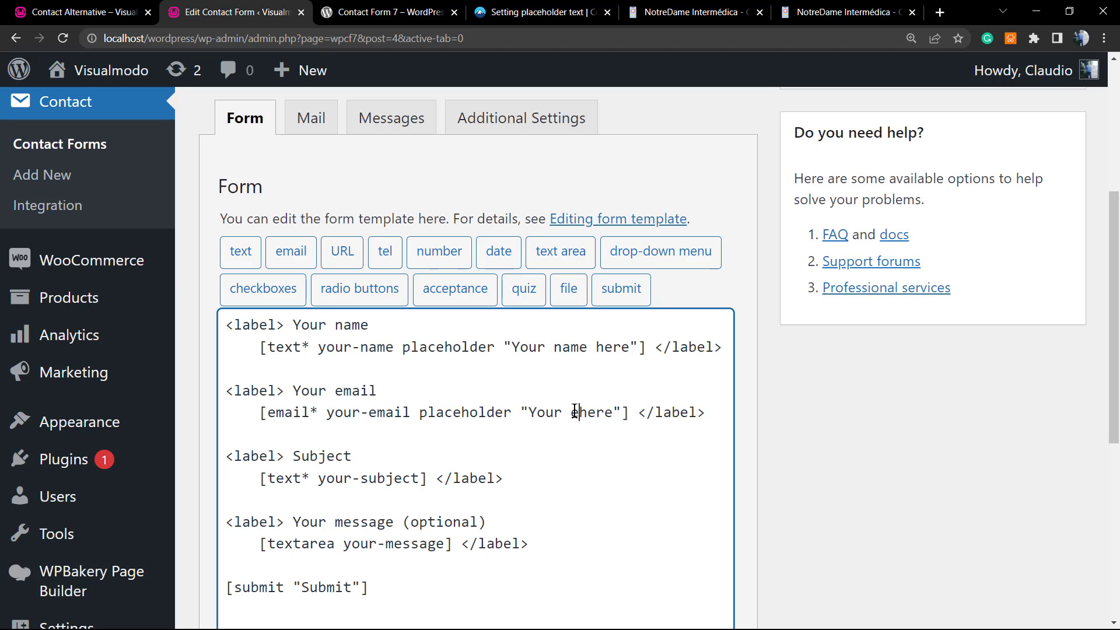
{"action": "type", "text": "email"}
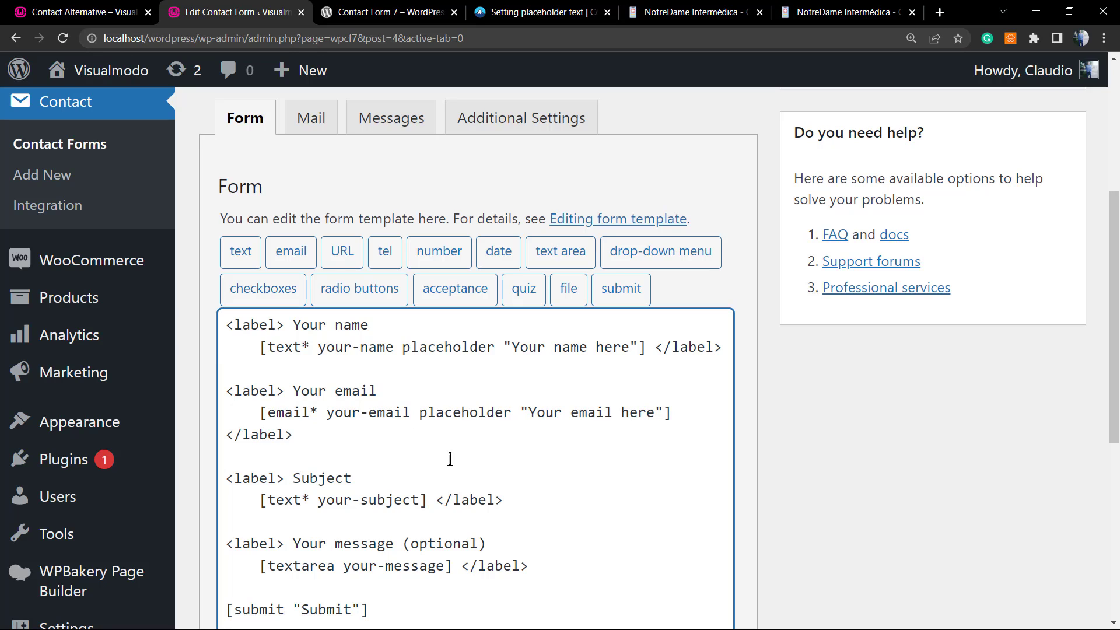
{"action": "left_click", "coordinate": [650, 413]}
{"action": "type", "text": ": "}
{"action": "type", "text": "RX"}
{"action": "type", "text": ":"}
{"action": "key", "text": "BackSpace"}
{"action": "key", "text": "BackSpace"}
{"action": "key", "text": "BackSpace"}
{"action": "key", "text": "BackSpace"}
{"action": "type", "text": "ex you"}
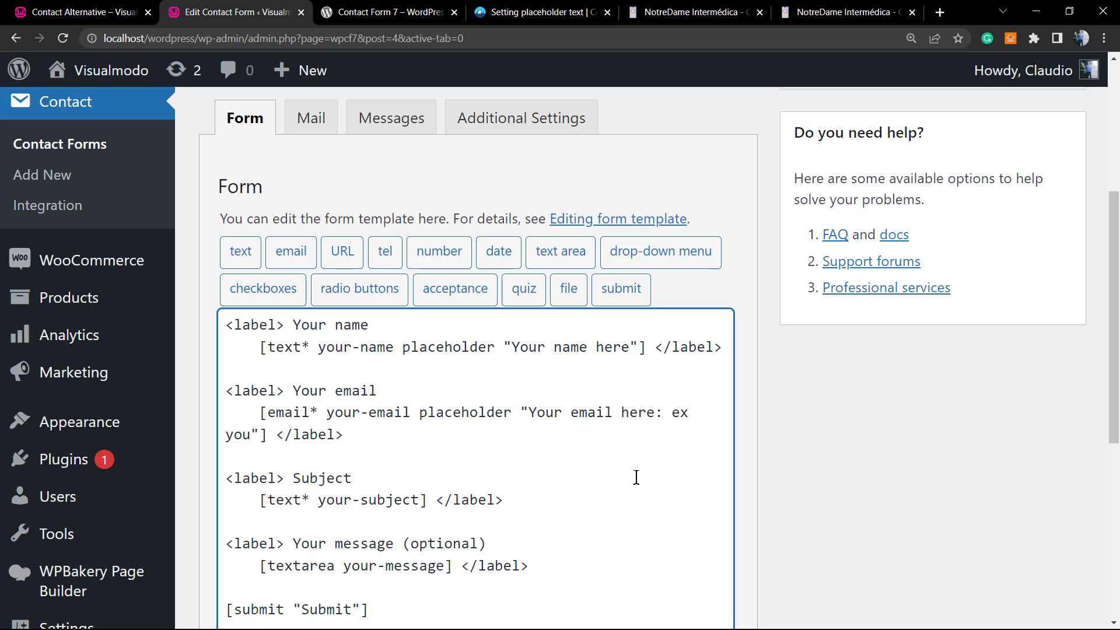
{"action": "type", "text": "@emai"}
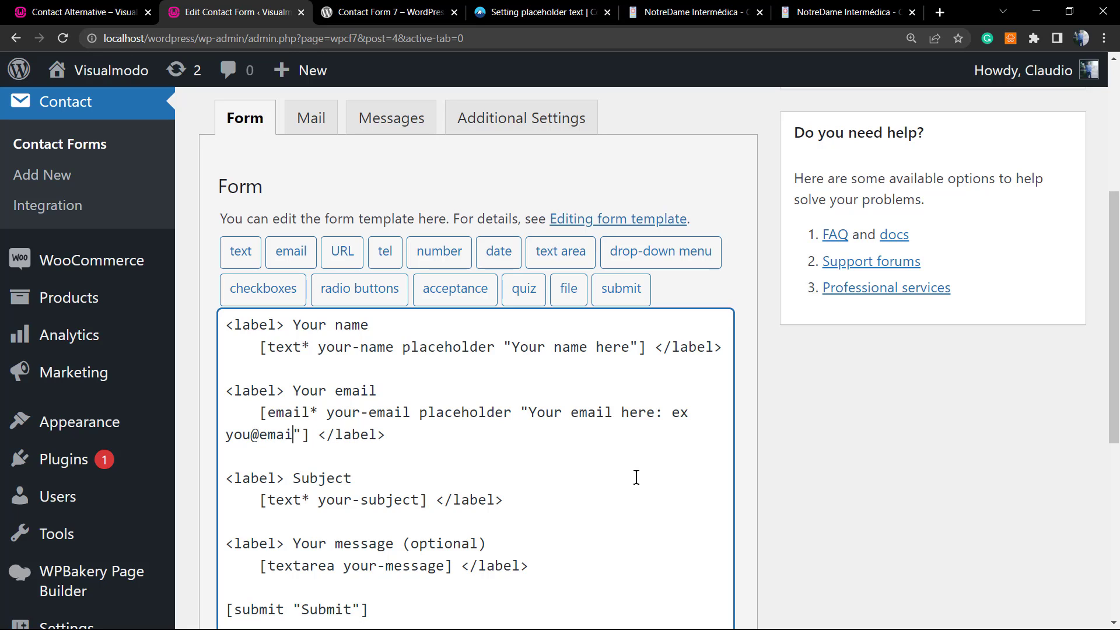
{"action": "type", "text": "l.c"}
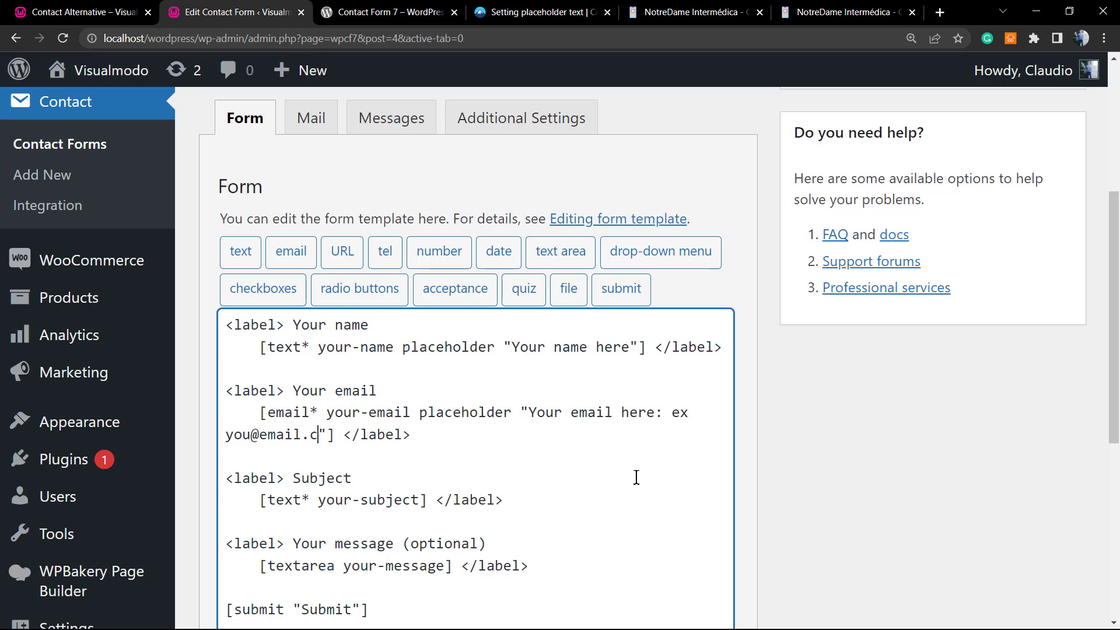
{"action": "type", "text": "om"}
{"action": "scroll", "coordinate": [477, 408], "scroll_direction": "down", "scroll_amount": 7}
{"action": "left_click", "coordinate": [225, 516]}
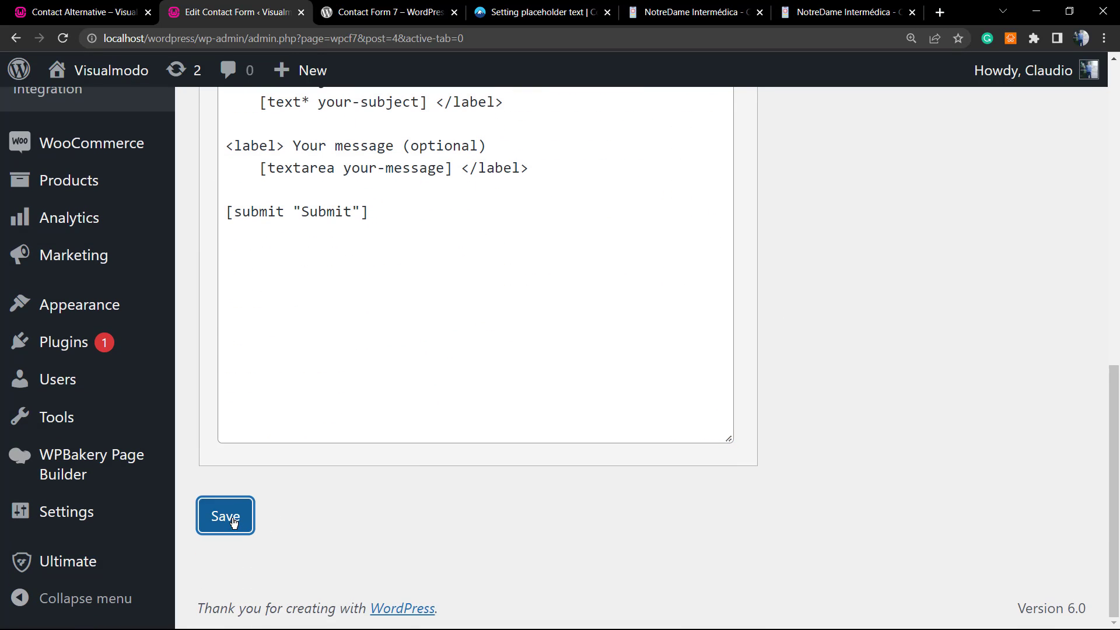
Step: Reload the Contact Alternative page so the name and email fields show their new placeholder hints
{"action": "left_click", "coordinate": [376, 12]}
{"action": "scroll", "coordinate": [250, 400], "scroll_direction": "down", "scroll_amount": 4}
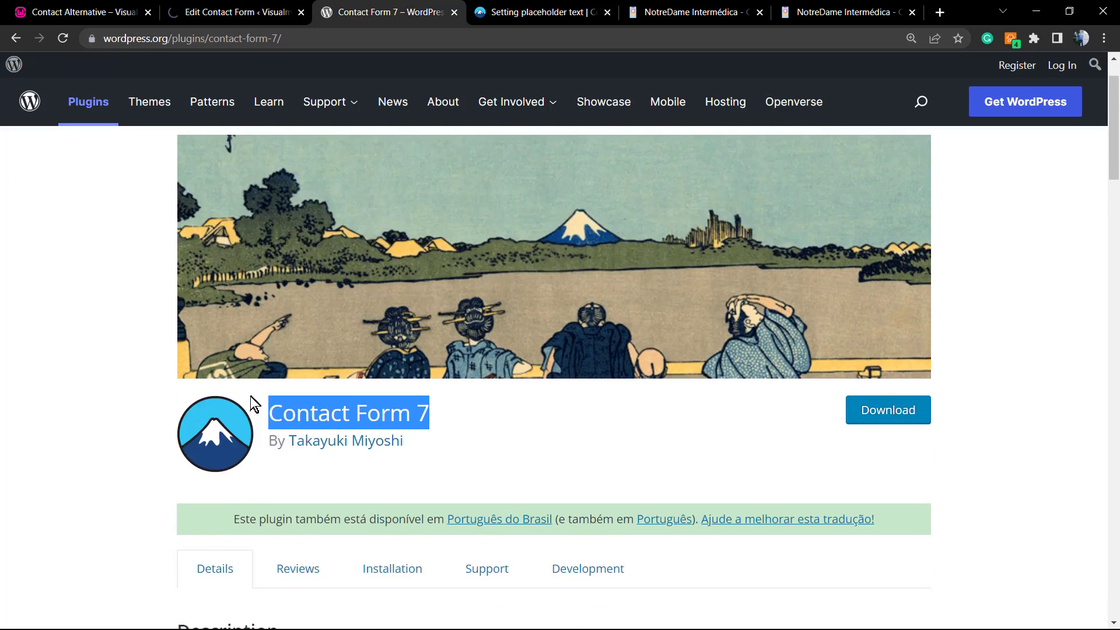
{"action": "scroll", "coordinate": [244, 292], "scroll_direction": "up", "scroll_amount": 1}
{"action": "left_click", "coordinate": [117, 12]}
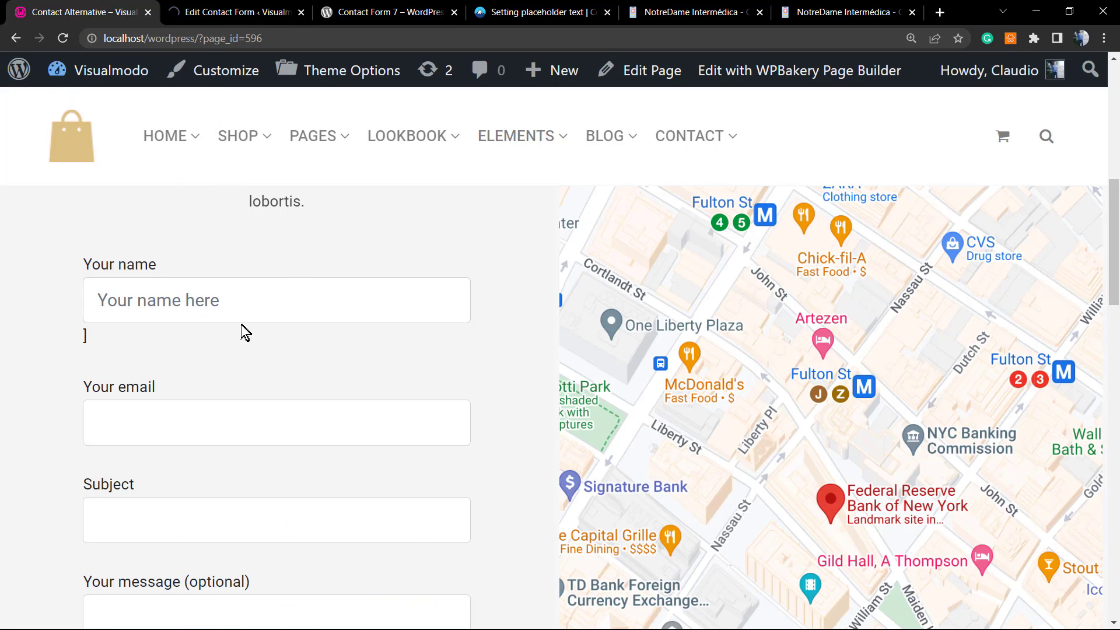
{"action": "key", "text": "F5"}
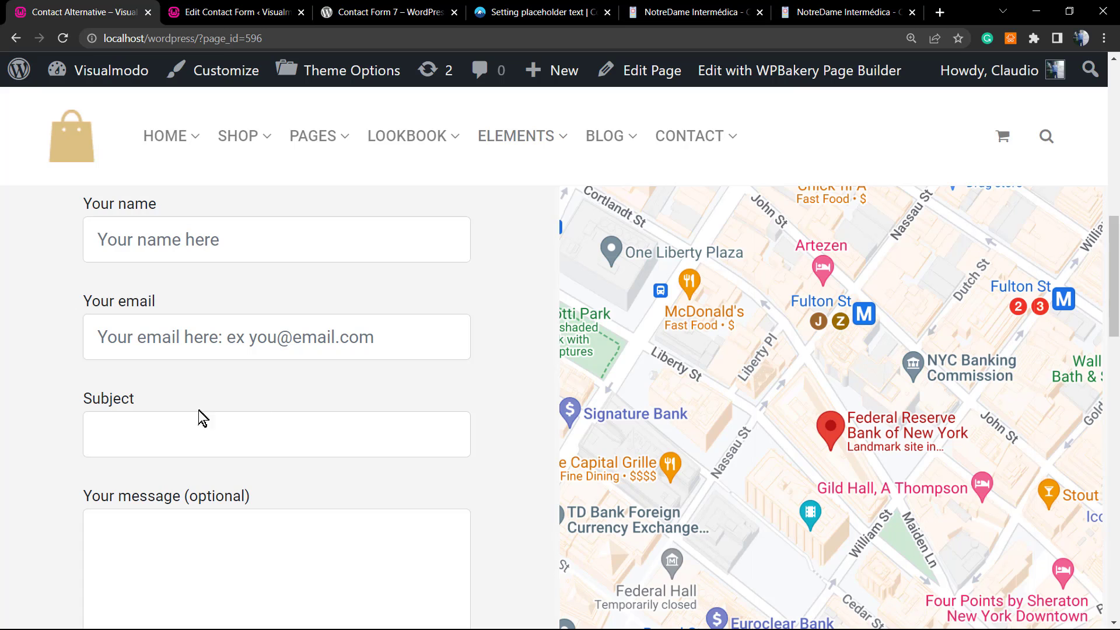
{"action": "left_click", "coordinate": [245, 9]}
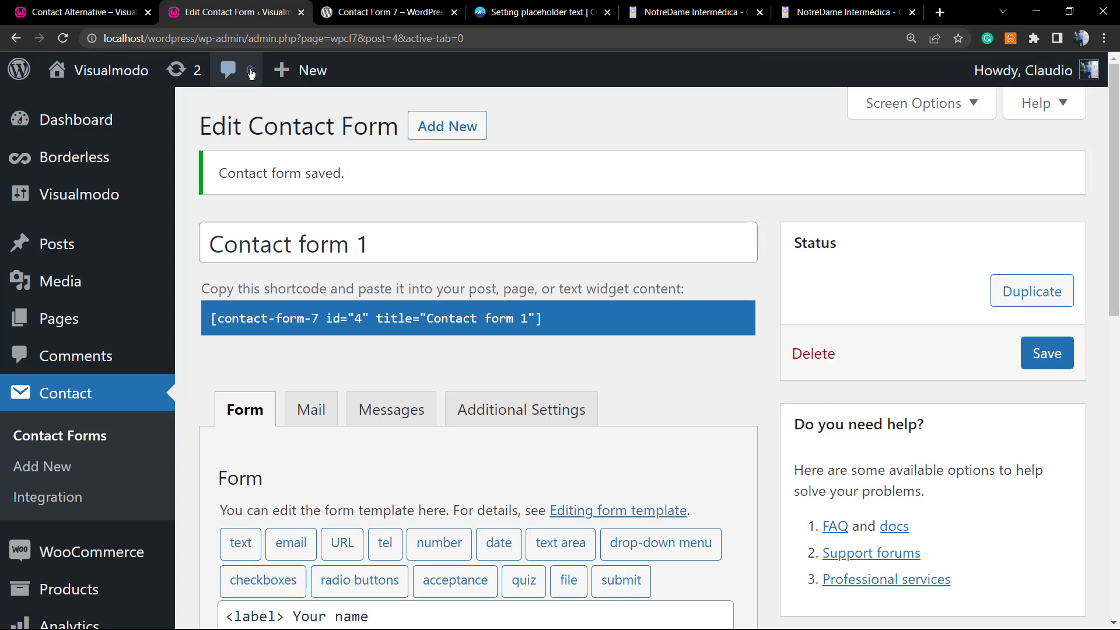
{"action": "scroll", "coordinate": [405, 406], "scroll_direction": "down", "scroll_amount": 5}
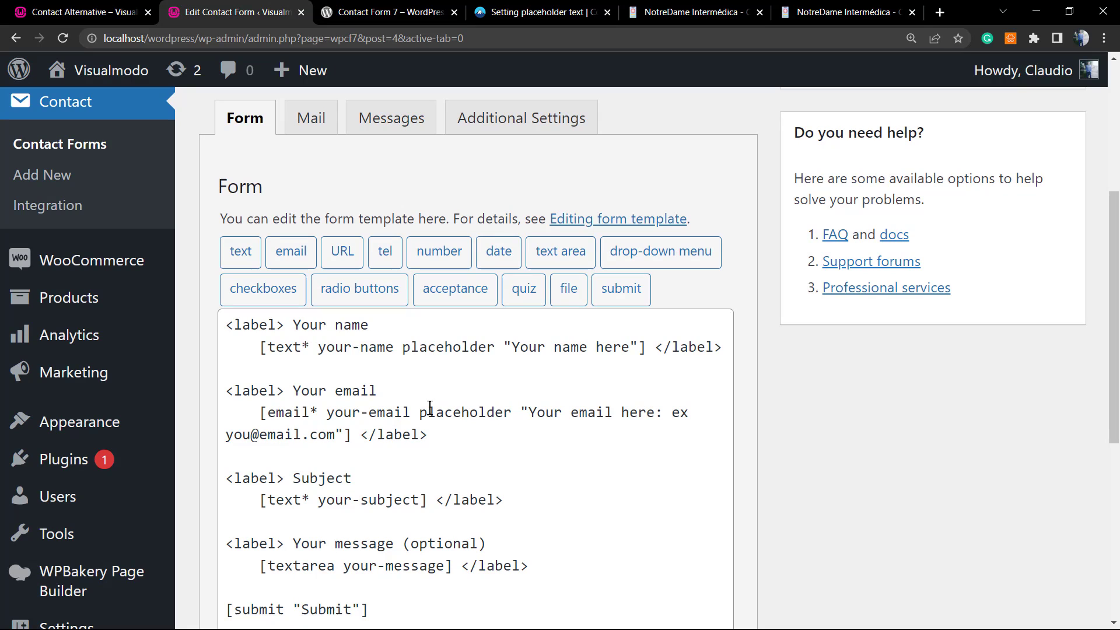
{"action": "scroll", "coordinate": [442, 440], "scroll_direction": "down", "scroll_amount": 1}
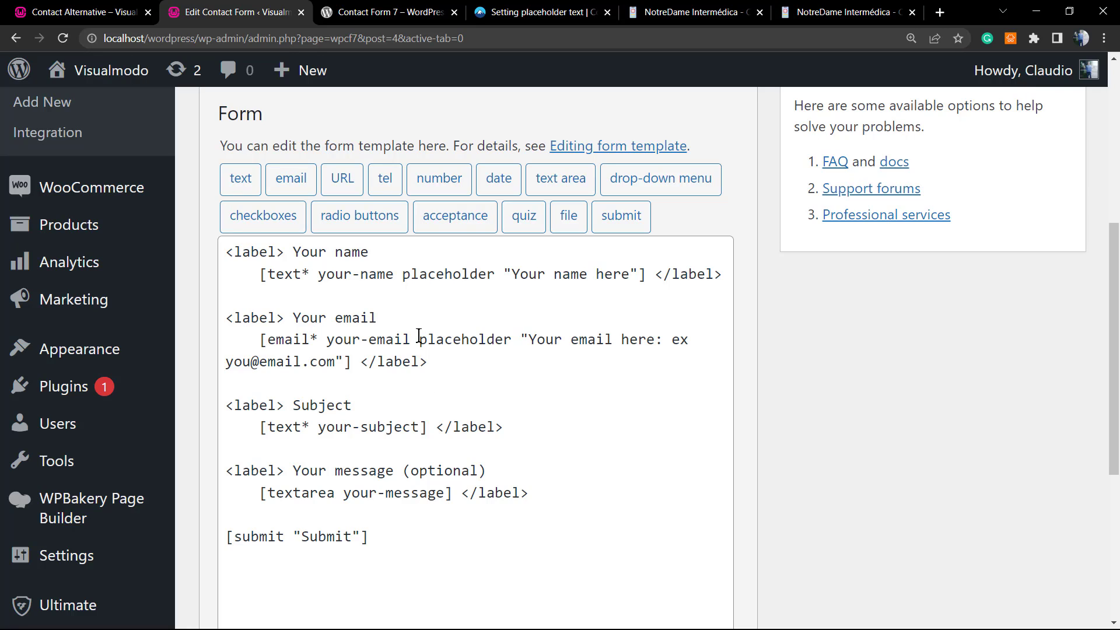
{"action": "left_click_drag", "start_coordinate": [418, 336], "coordinate": [343, 358]}
{"action": "key", "text": "ctrl+c"}
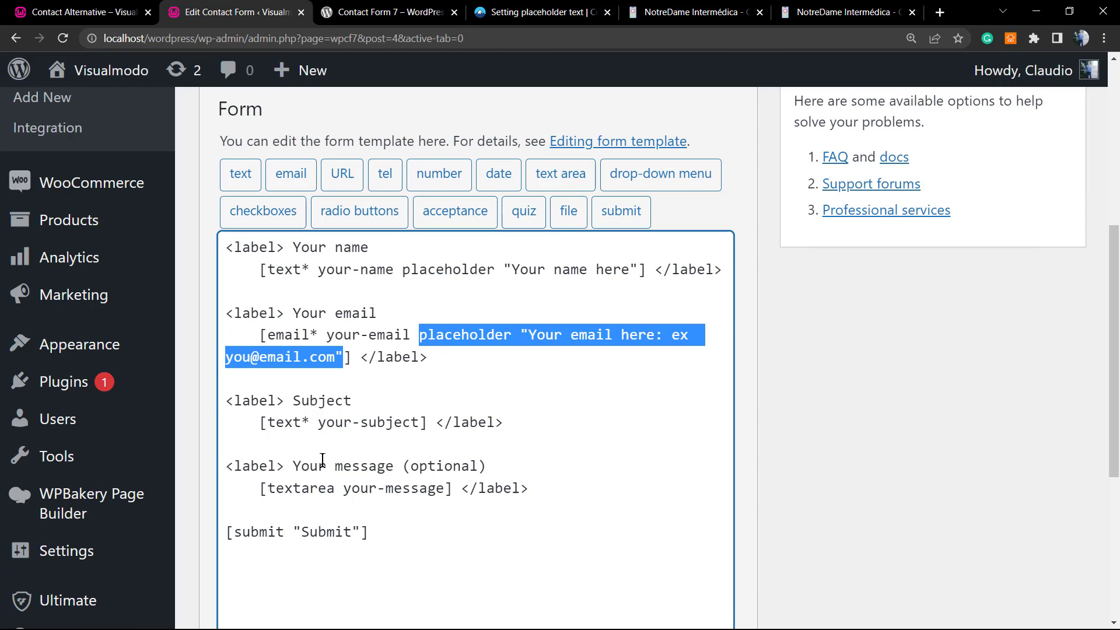
{"action": "scroll", "coordinate": [315, 461], "scroll_direction": "down", "scroll_amount": 1}
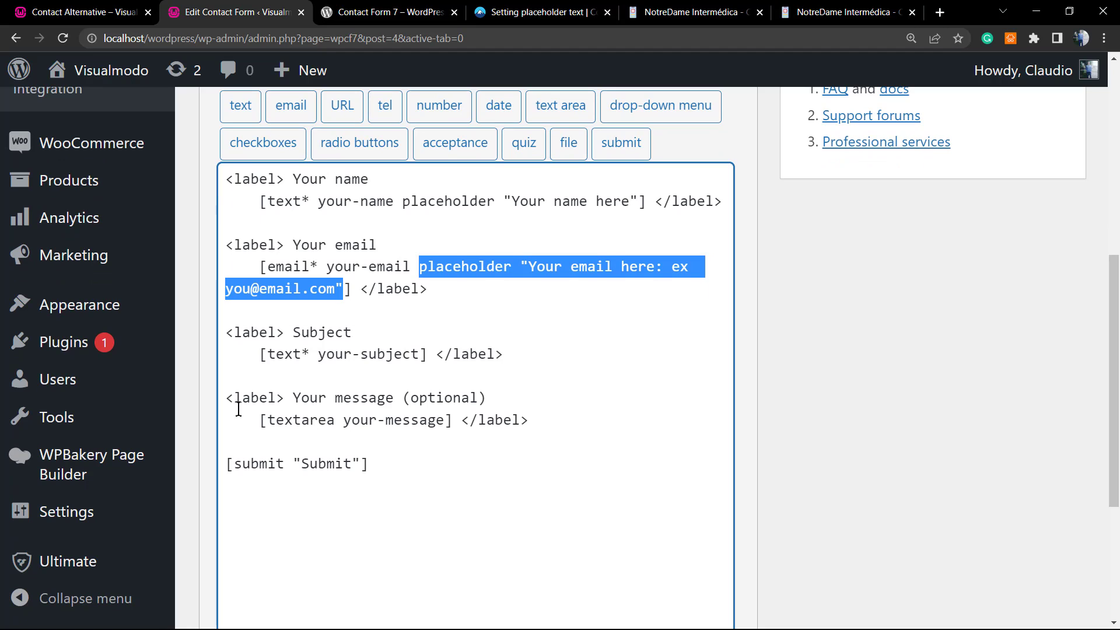
Step: Add placeholder "Let us know what you need" to the message textarea tag and save Contact form 1
{"action": "left_click", "coordinate": [446, 420]}
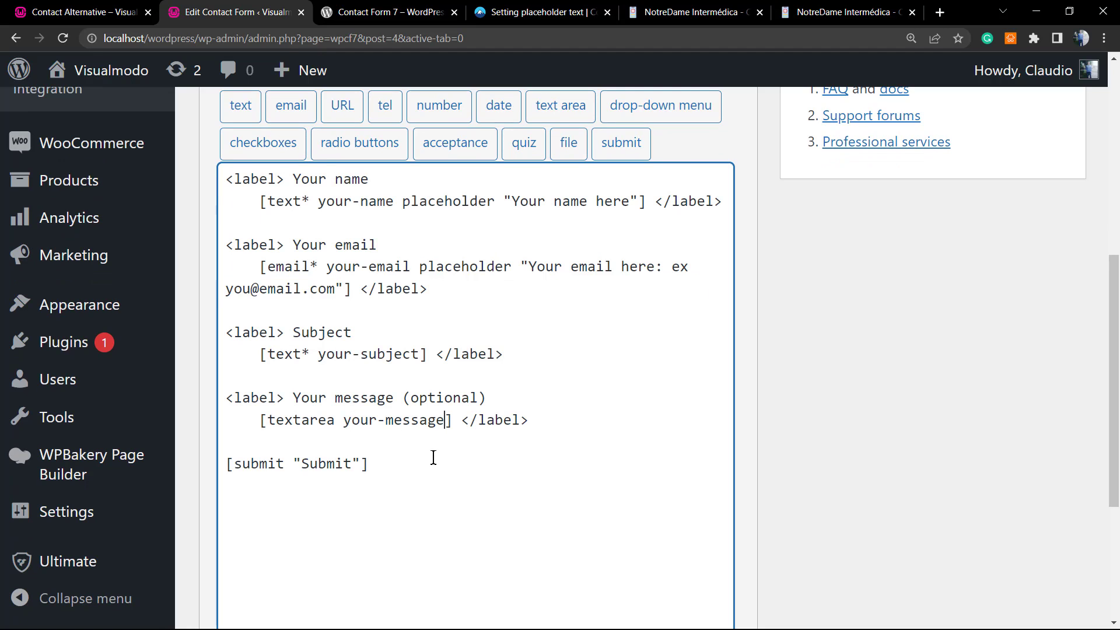
{"action": "key", "text": "ctrl+v"}
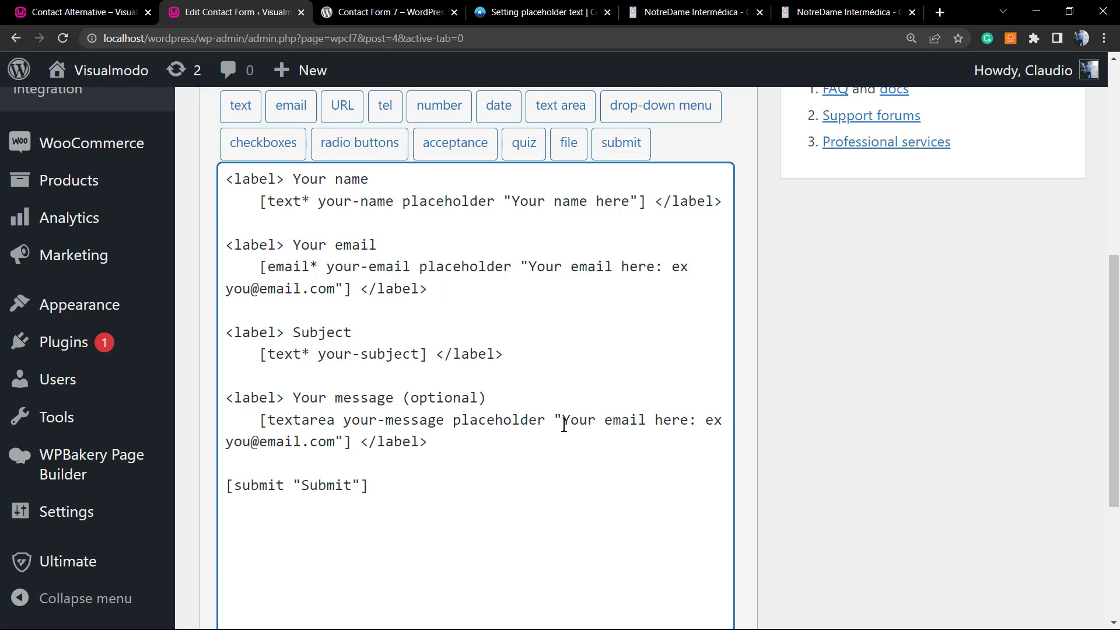
{"action": "left_click_drag", "start_coordinate": [561, 420], "coordinate": [335, 447]}
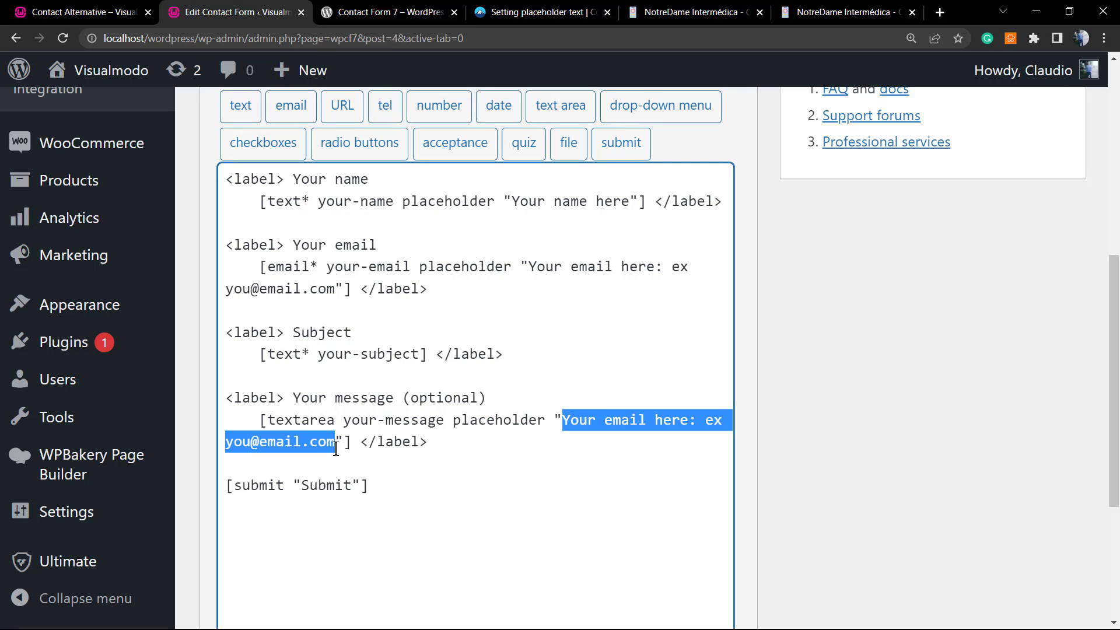
{"action": "type", "text": "l"}
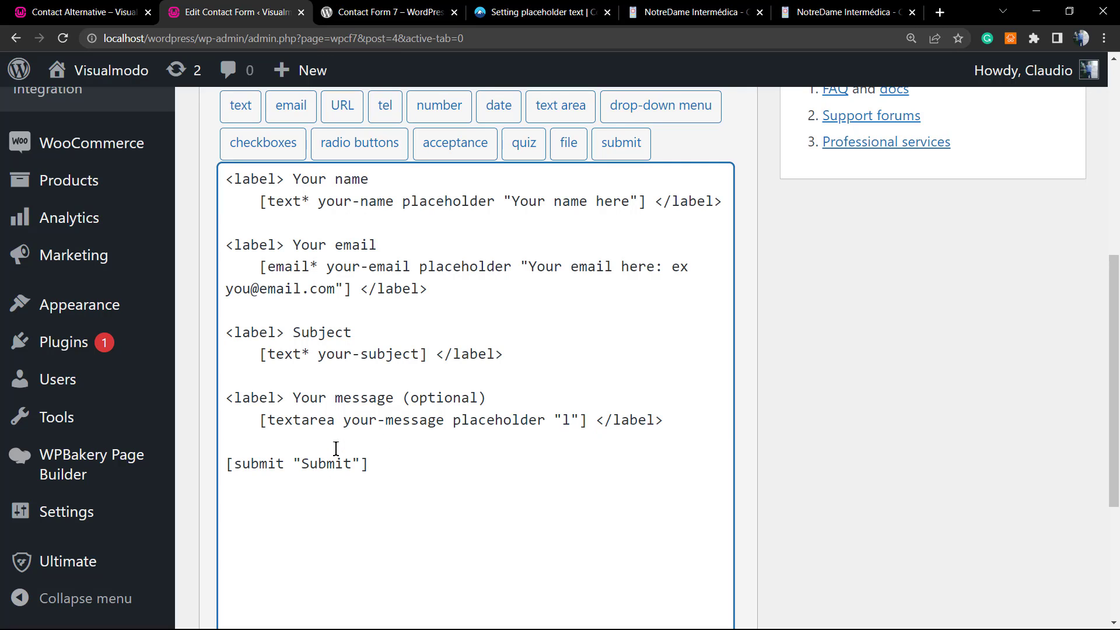
{"action": "key", "text": "BackSpace"}
{"action": "type", "text": "Ley's"}
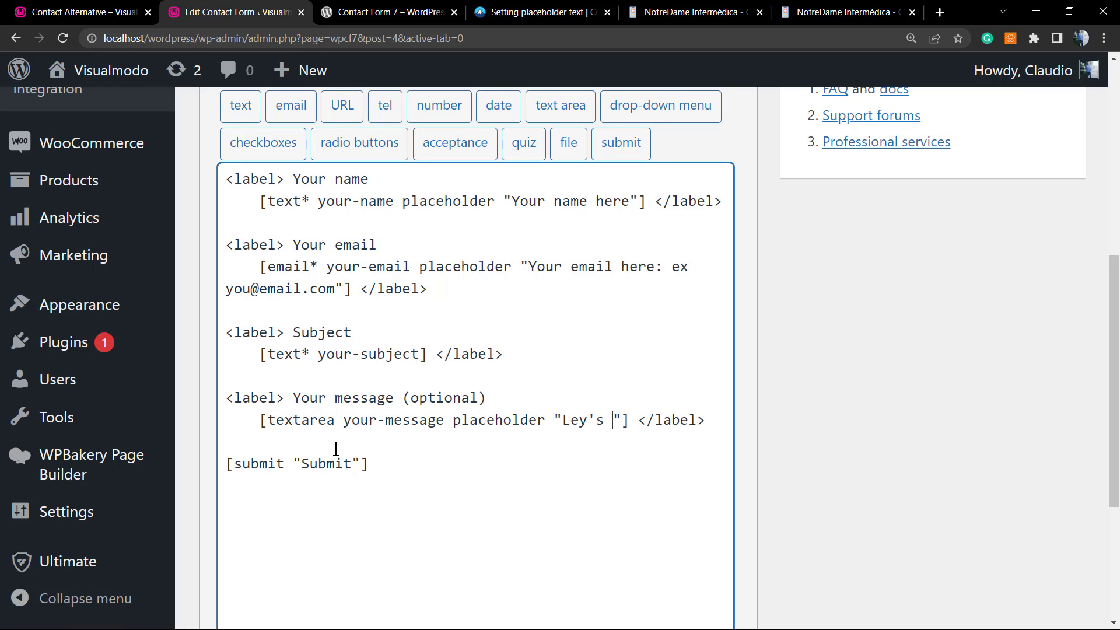
{"action": "key", "text": "BackSpace"}
{"action": "key", "text": "BackSpace"}
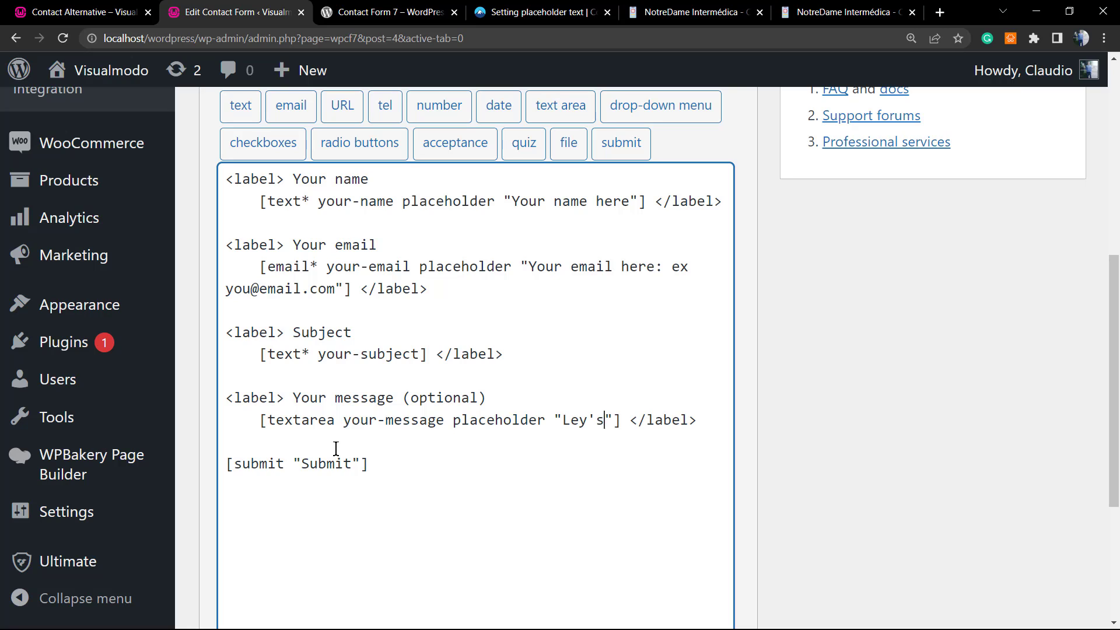
{"action": "key", "text": "BackSpace"}
{"action": "key", "text": "BackSpace"}
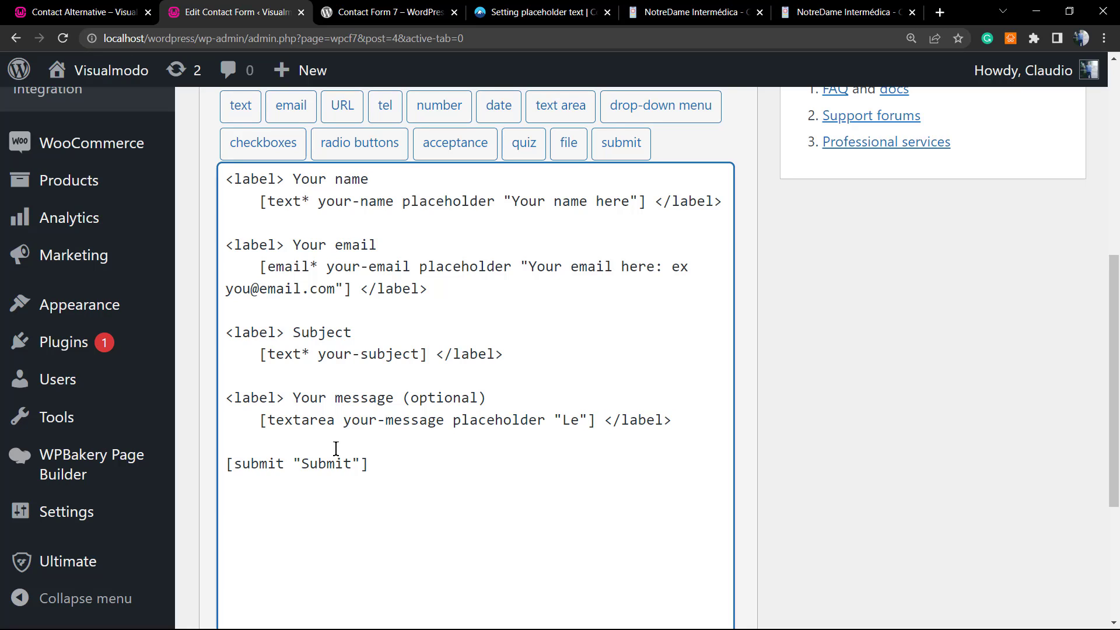
{"action": "type", "text": "t u"}
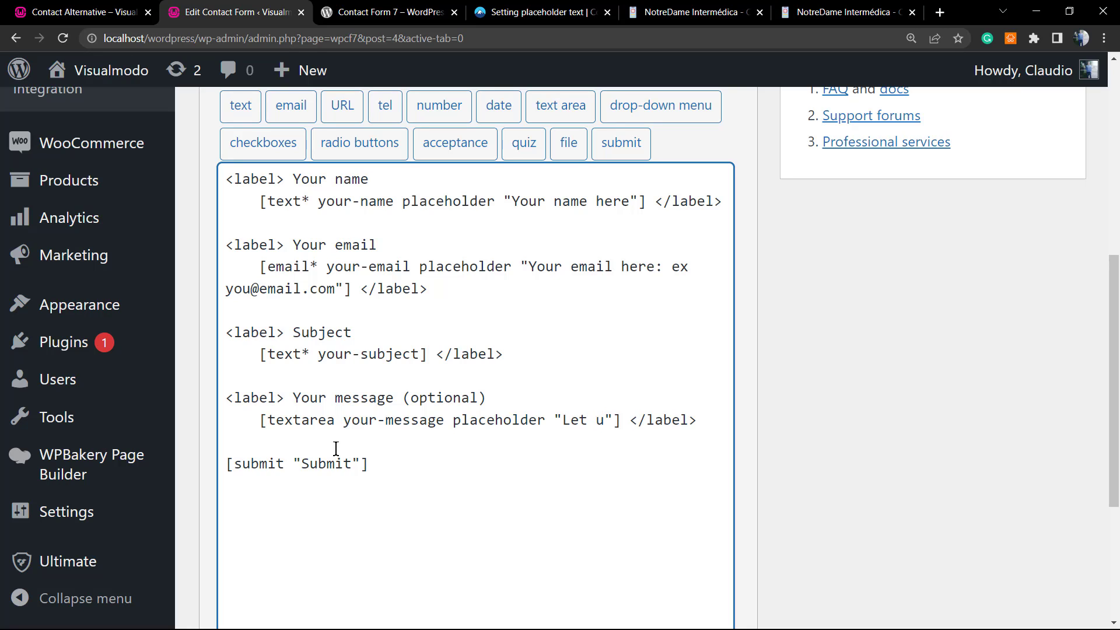
{"action": "type", "text": "s kno"}
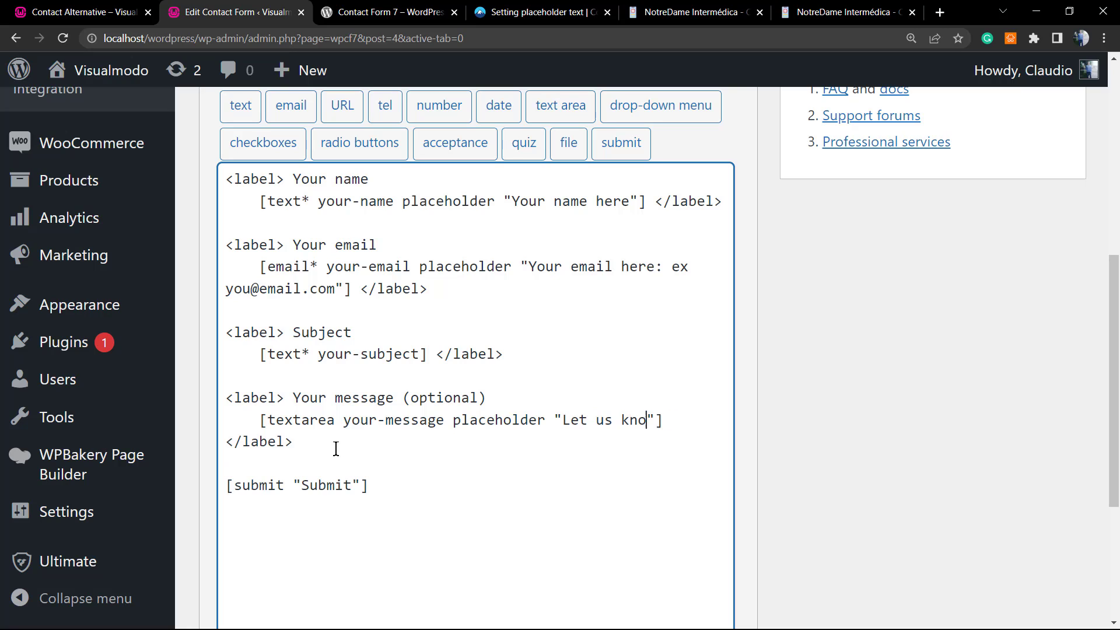
{"action": "type", "text": "w what"}
{"action": "type", "text": " you"}
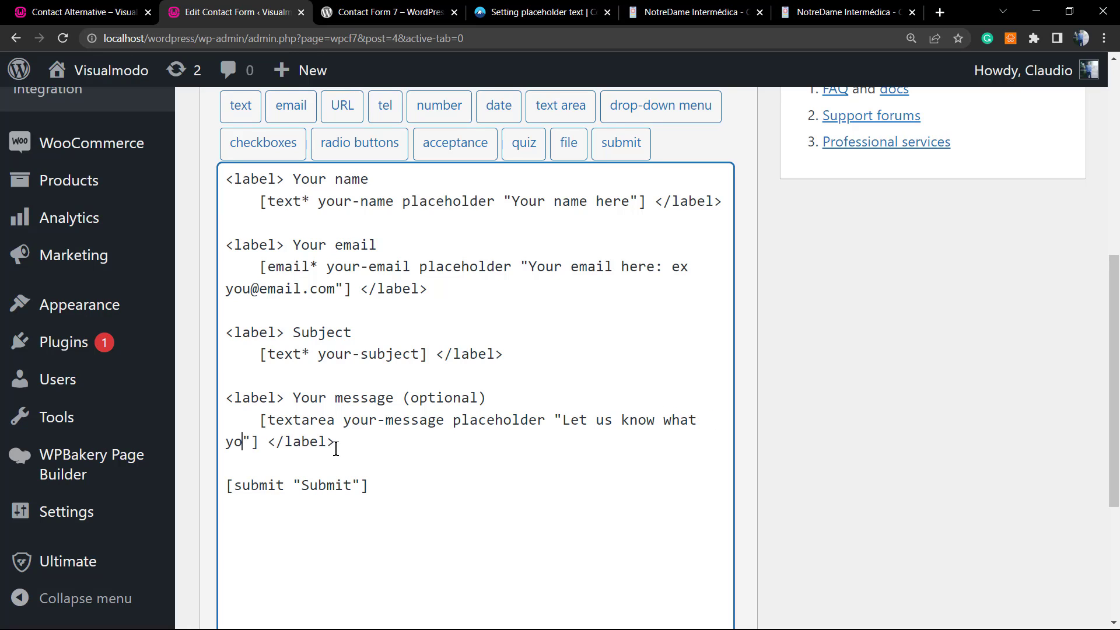
{"action": "type", "text": " need"}
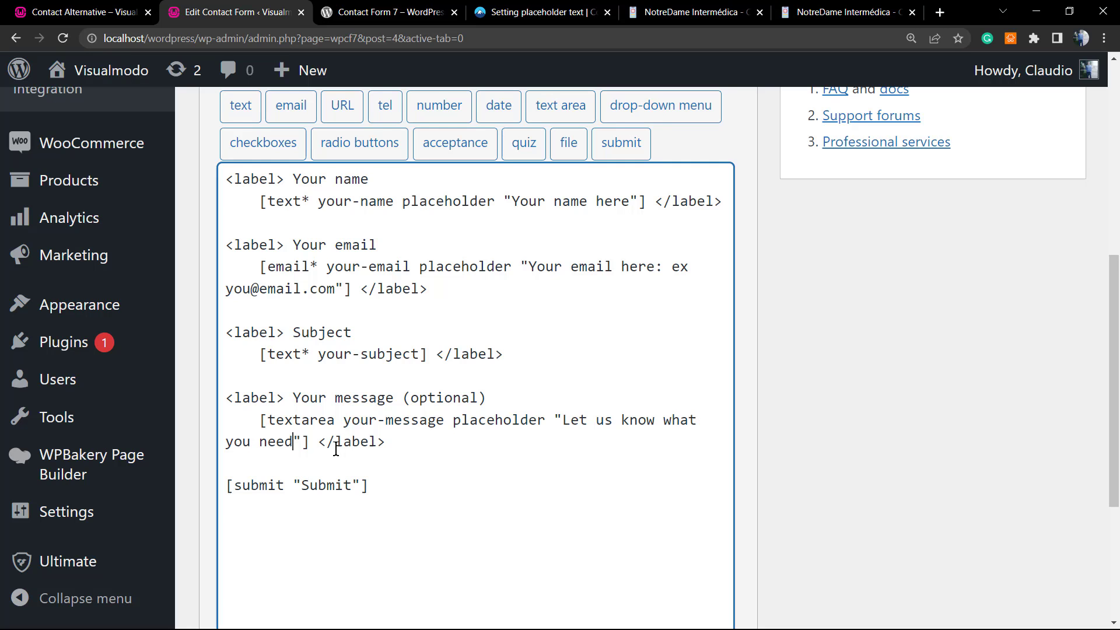
{"action": "scroll", "coordinate": [303, 460], "scroll_direction": "down", "scroll_amount": 5}
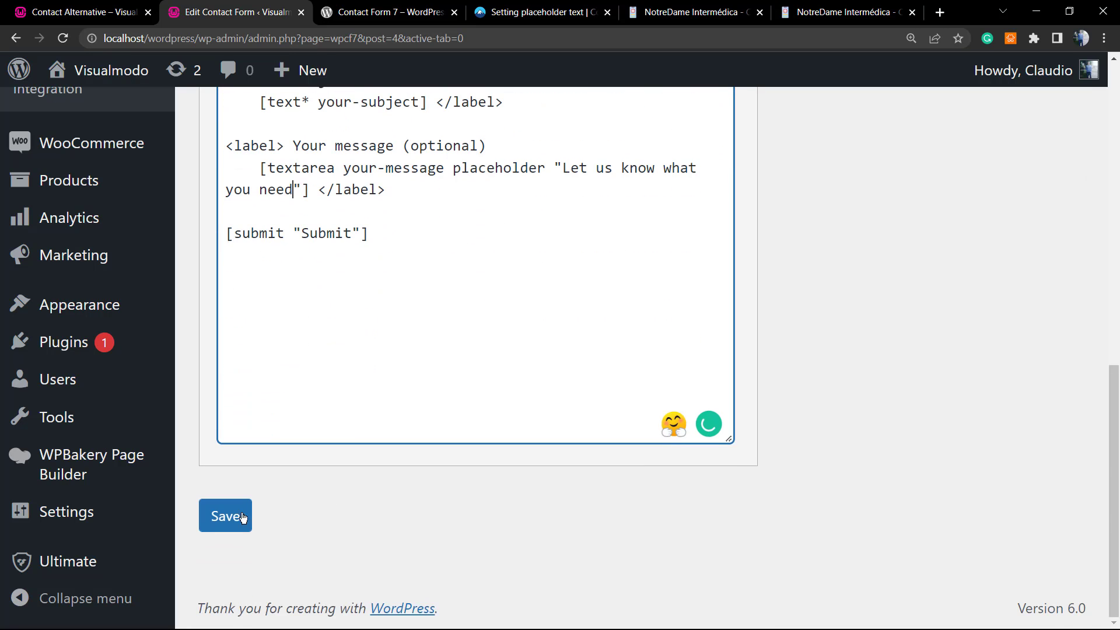
{"action": "left_click", "coordinate": [232, 507]}
Step: Reload the live contact page and check the name, email and message placeholder hints
{"action": "left_click", "coordinate": [384, 12]}
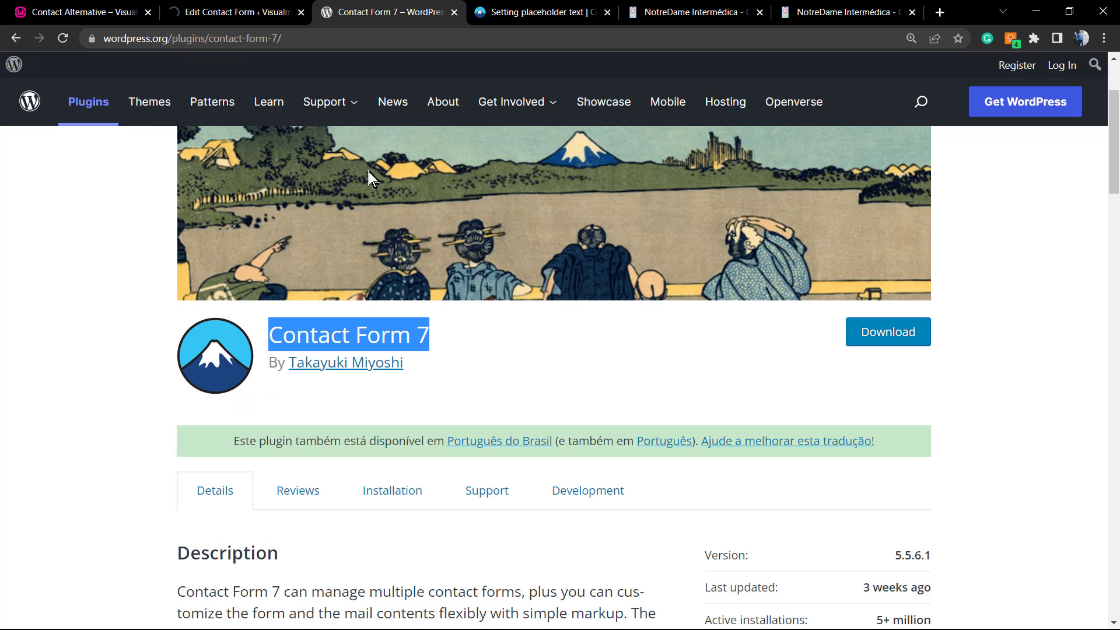
{"action": "left_click", "coordinate": [46, 11]}
{"action": "key", "text": "F5"}
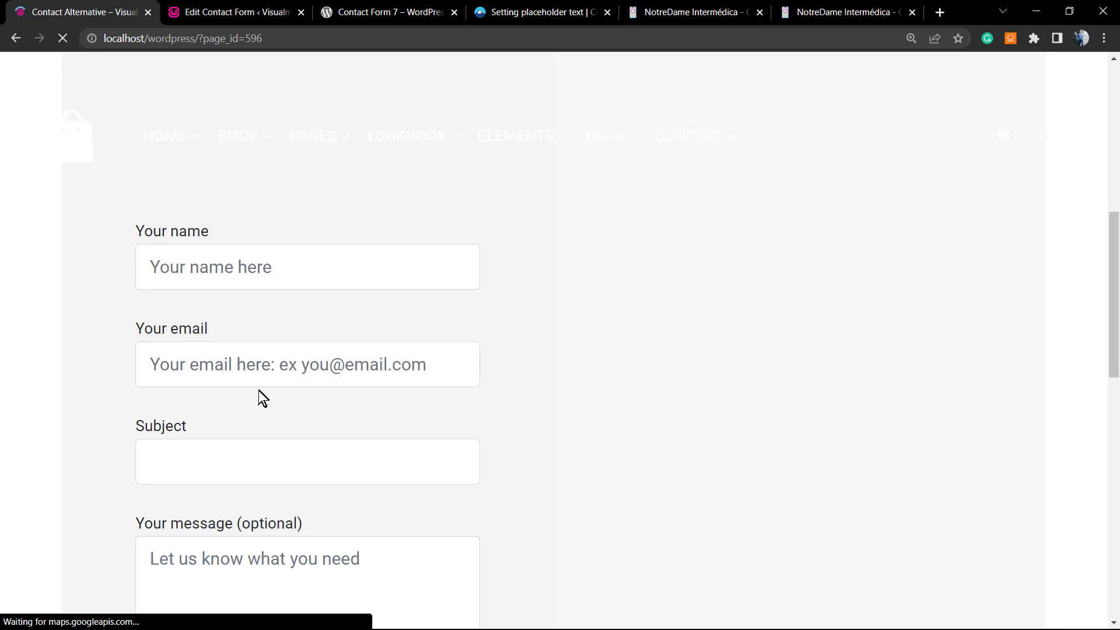
{"action": "scroll", "coordinate": [303, 455], "scroll_direction": "down", "scroll_amount": 3}
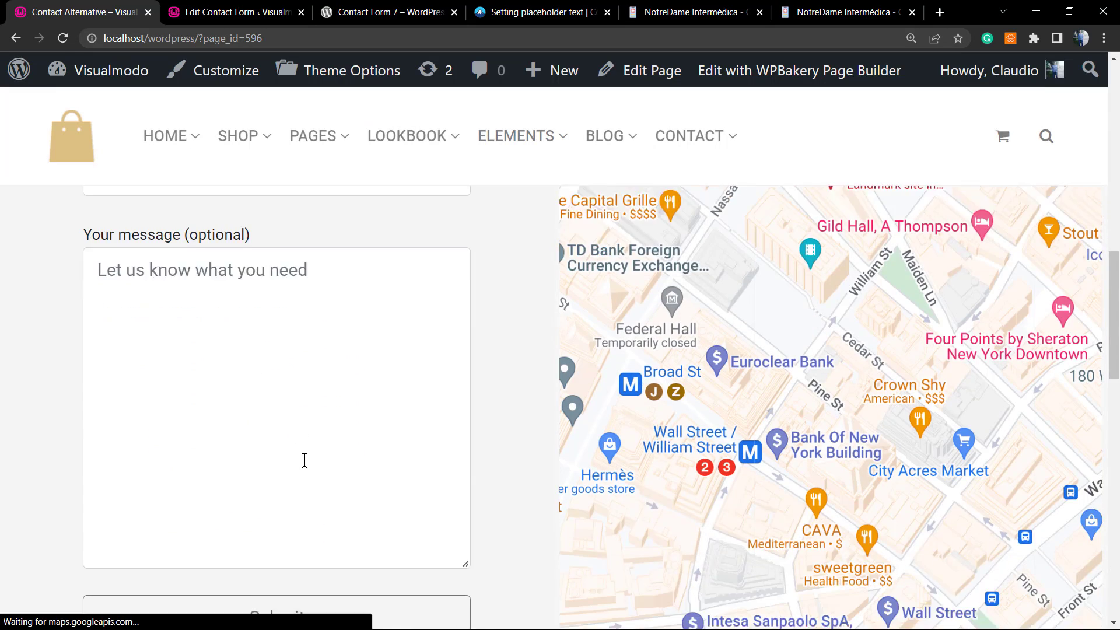
{"action": "scroll", "coordinate": [304, 460], "scroll_direction": "up", "scroll_amount": 4}
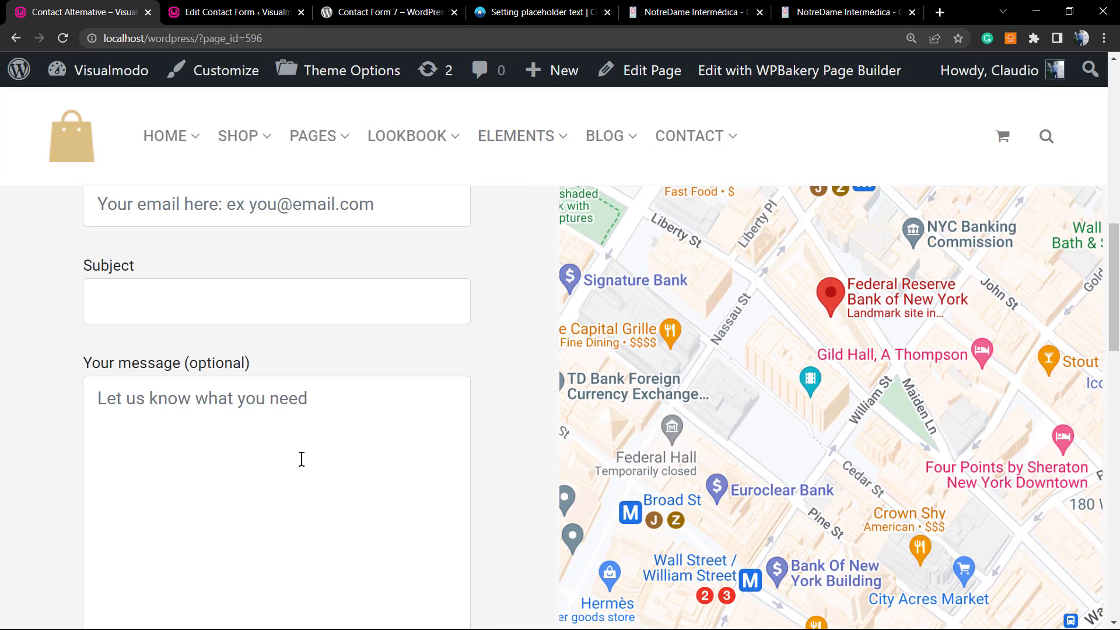
{"action": "scroll", "coordinate": [292, 461], "scroll_direction": "up", "scroll_amount": 3}
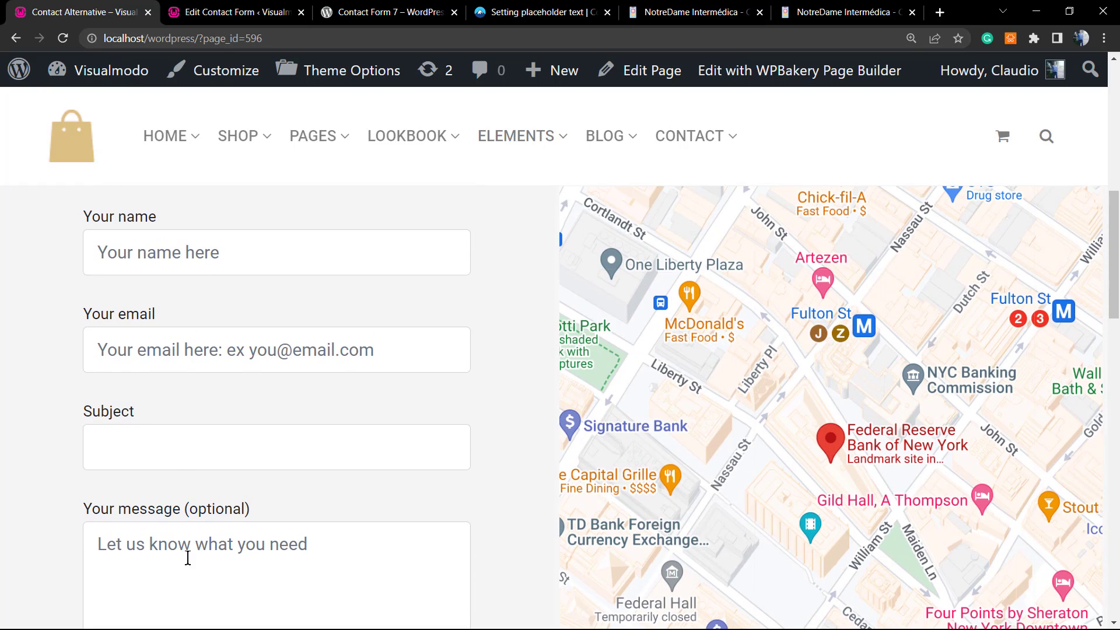
Step: Inspect the Subject label and input still shown on the live form
{"action": "double_click", "coordinate": [105, 413]}
{"action": "left_click", "coordinate": [265, 414]}
{"action": "scroll", "coordinate": [274, 356], "scroll_direction": "down", "scroll_amount": 7}
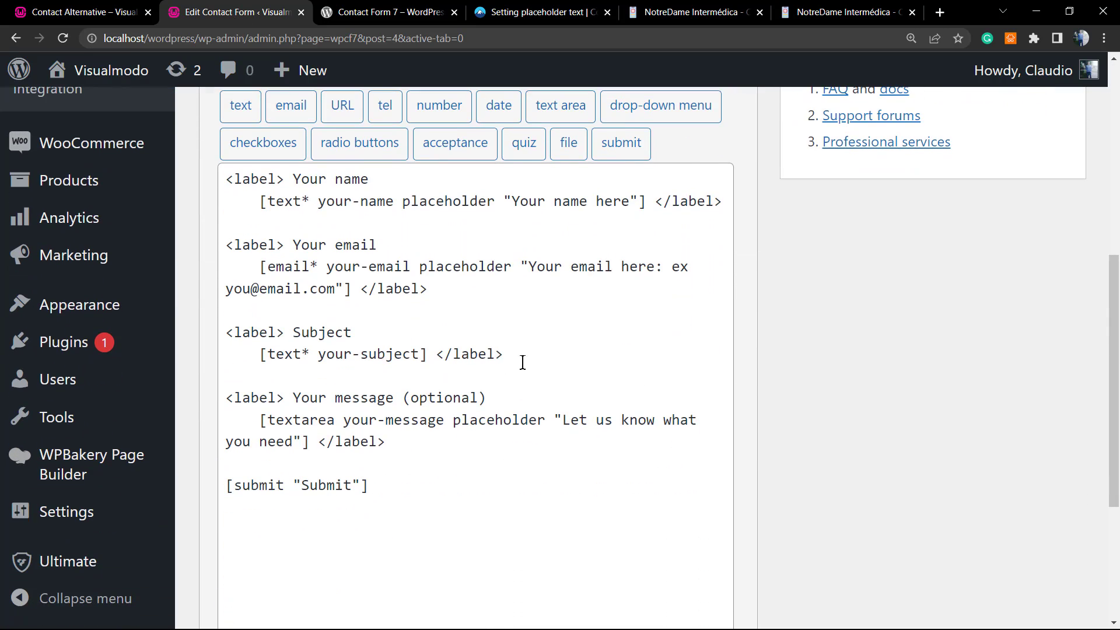
Step: Delete the Subject label and text tag lines from the form template and save it
{"action": "left_click_drag", "start_coordinate": [522, 360], "coordinate": [201, 337]}
{"action": "key", "text": "BackSpace"}
{"action": "key", "text": "BackSpace"}
{"action": "key", "text": "BackSpace"}
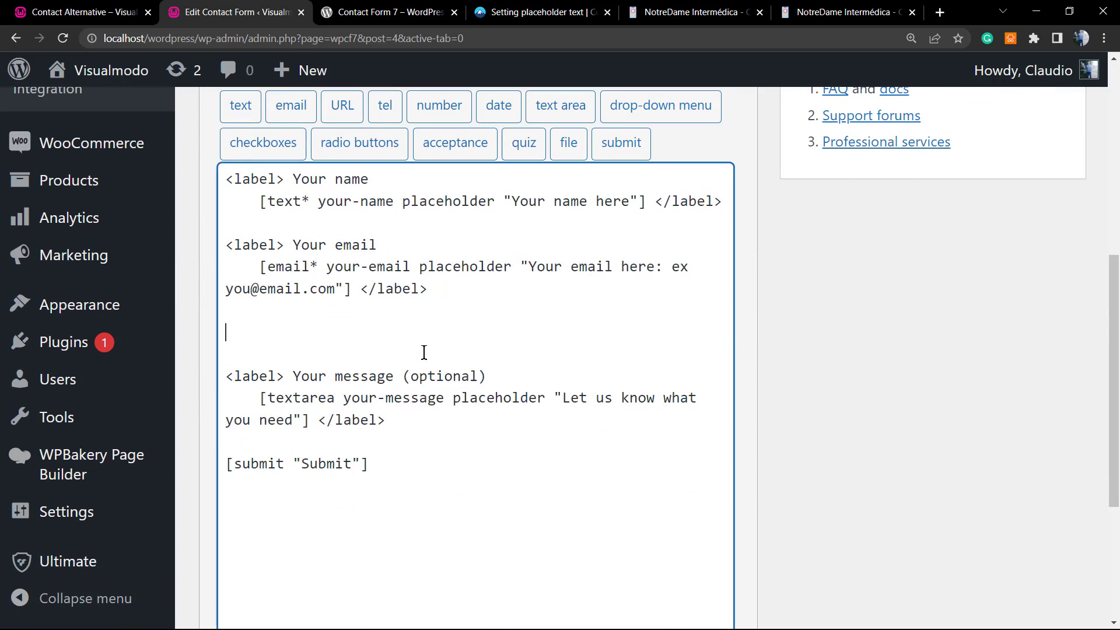
{"action": "scroll", "coordinate": [350, 373], "scroll_direction": "down", "scroll_amount": 4}
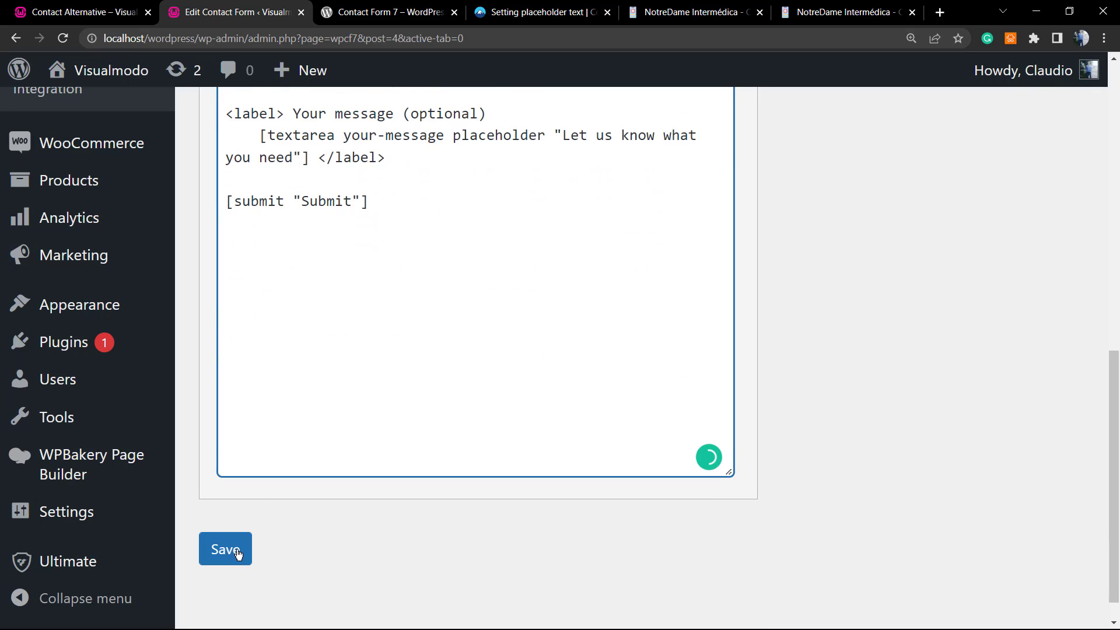
{"action": "left_click", "coordinate": [233, 549]}
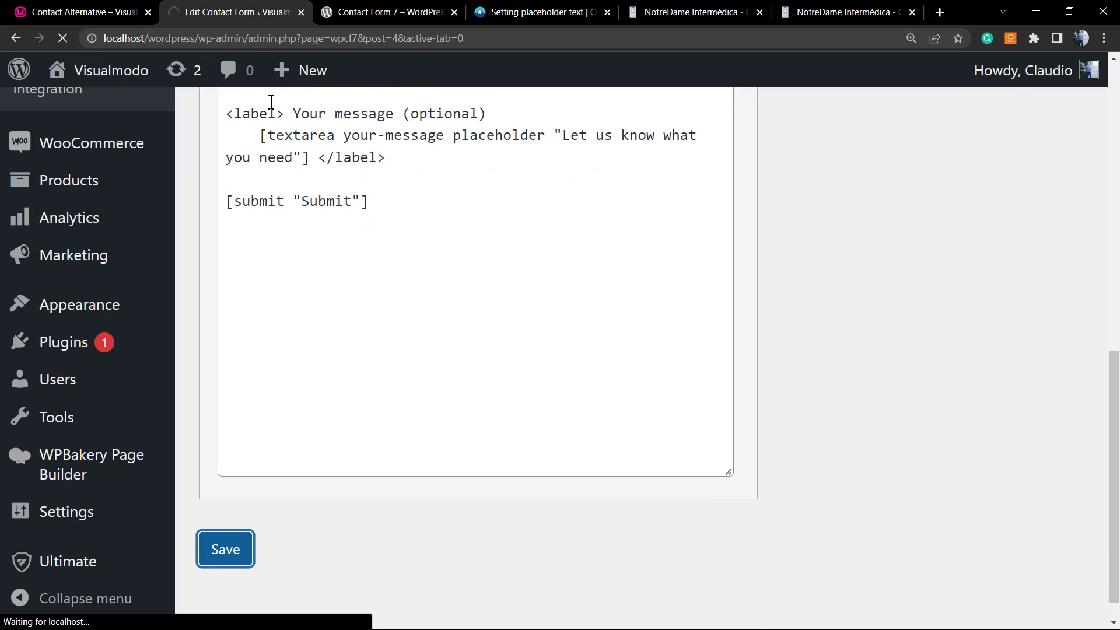
{"action": "left_click", "coordinate": [344, 11]}
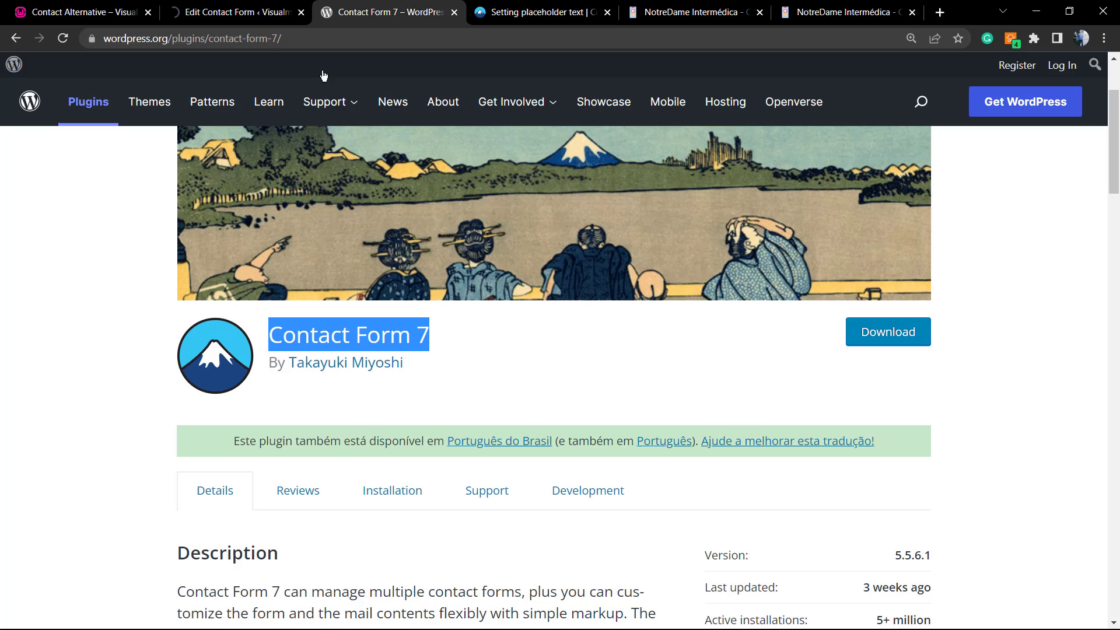
Step: Verify the live contact page shows only name, email and message fields with hints, no Subject
{"action": "left_click", "coordinate": [88, 12]}
{"action": "scroll", "coordinate": [489, 255], "scroll_direction": "up", "scroll_amount": 8}
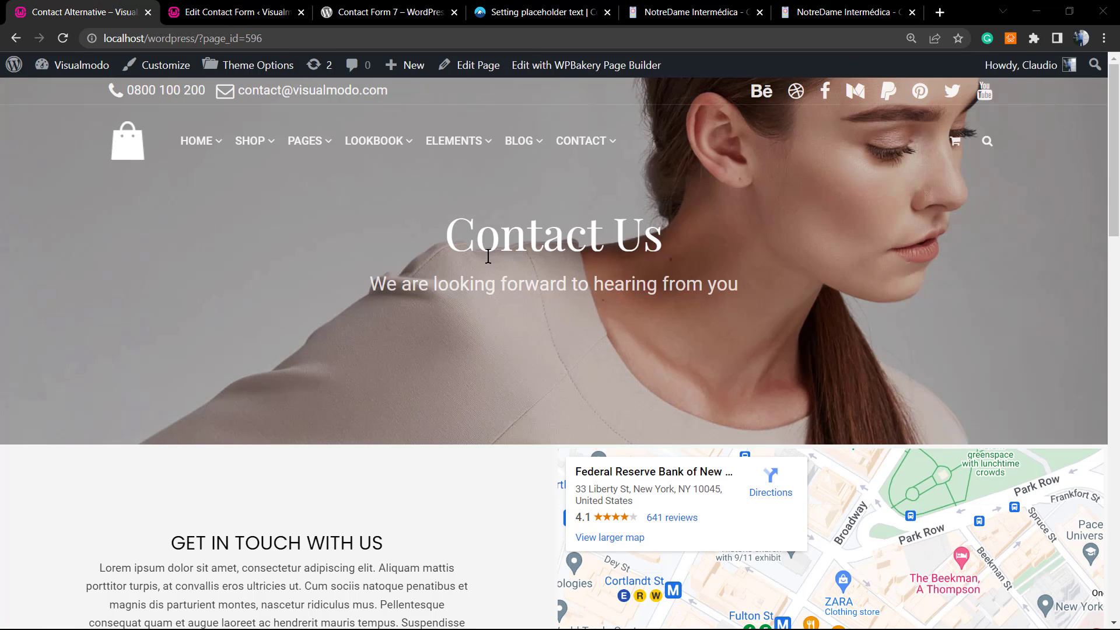
{"action": "scroll", "coordinate": [369, 418], "scroll_direction": "down", "scroll_amount": 8}
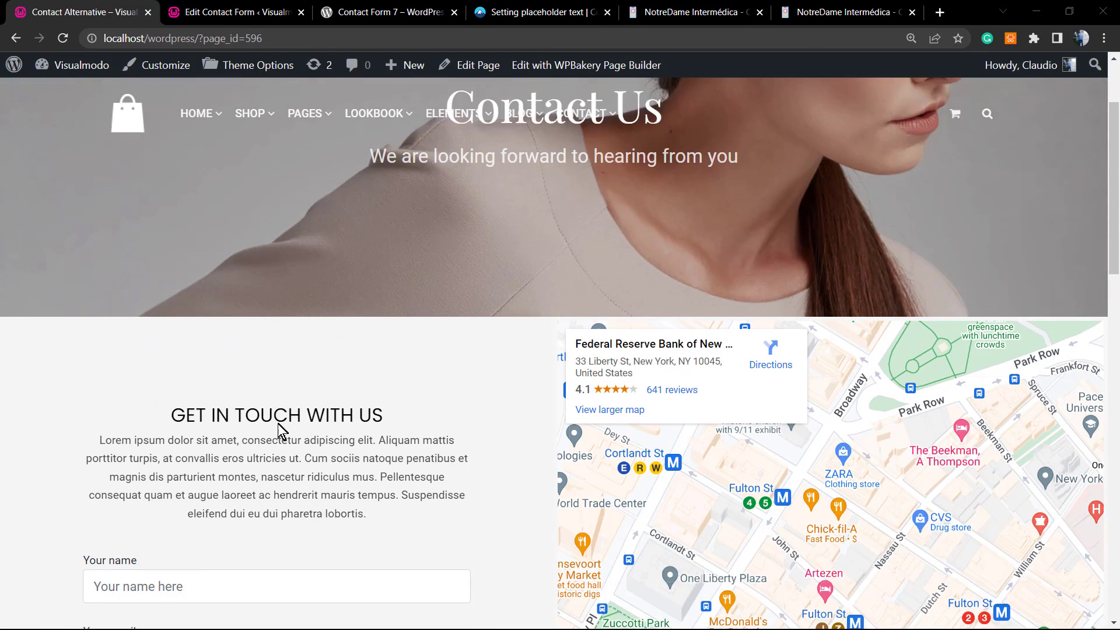
{"action": "scroll", "coordinate": [164, 330], "scroll_direction": "up", "scroll_amount": 1}
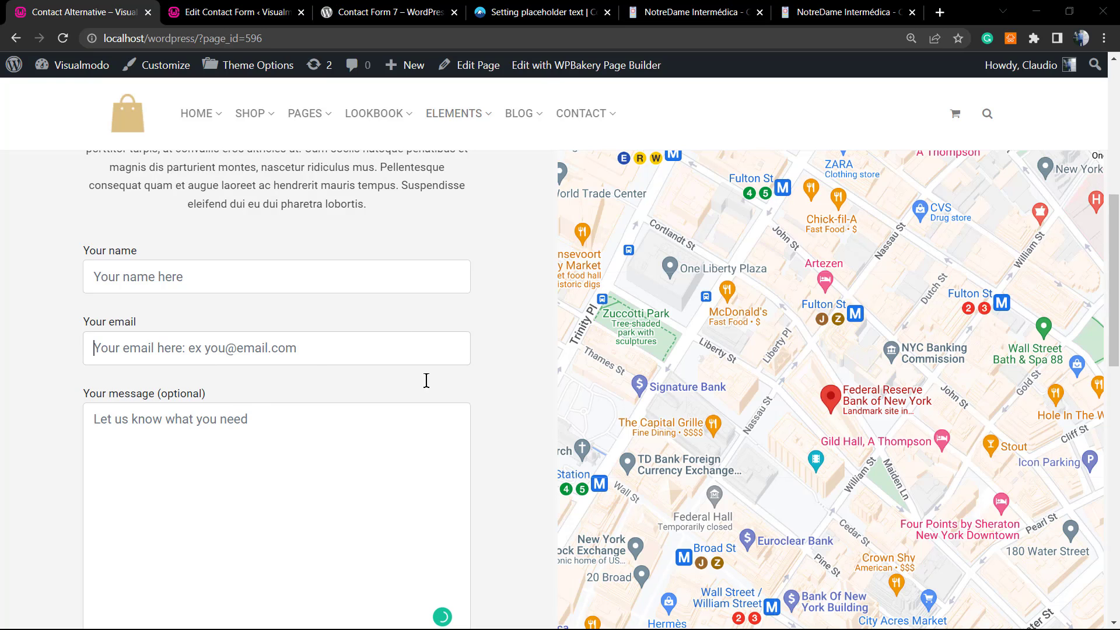
{"action": "left_click", "coordinate": [382, 325]}
{"action": "key", "text": "Escape"}
{"action": "scroll", "coordinate": [254, 416], "scroll_direction": "down", "scroll_amount": 1}
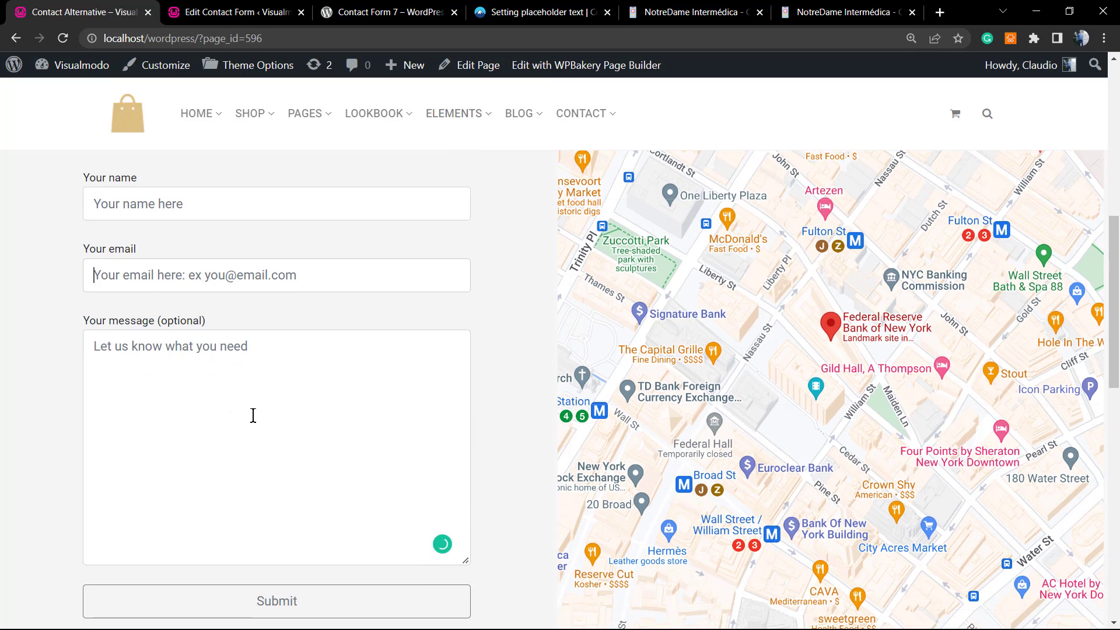
{"action": "scroll", "coordinate": [253, 416], "scroll_direction": "up", "scroll_amount": 1}
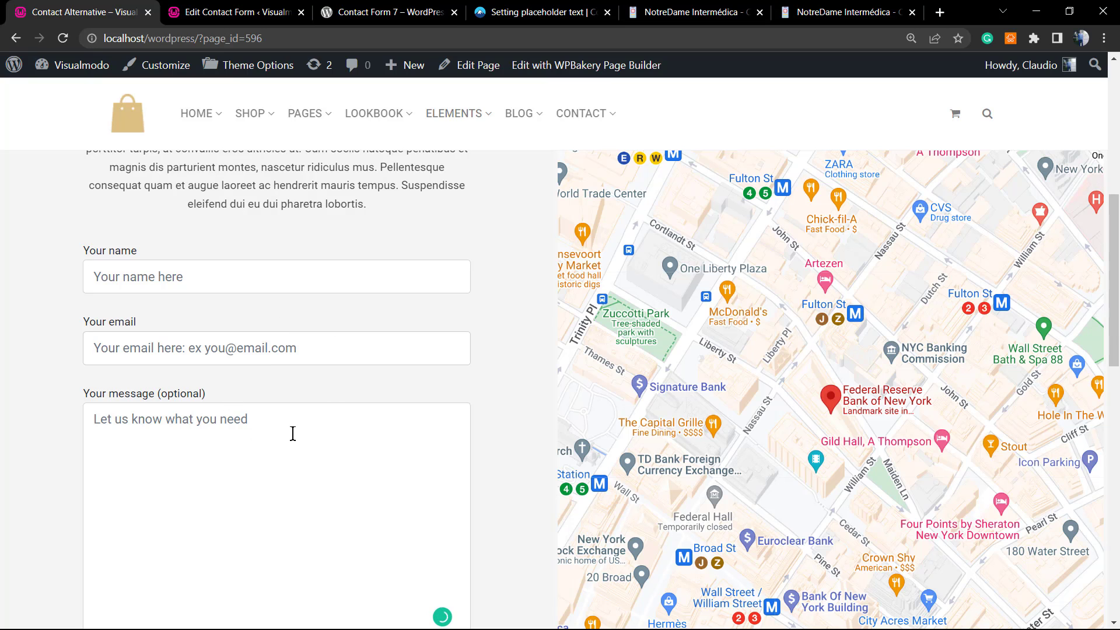
{"action": "left_click", "coordinate": [373, 11]}
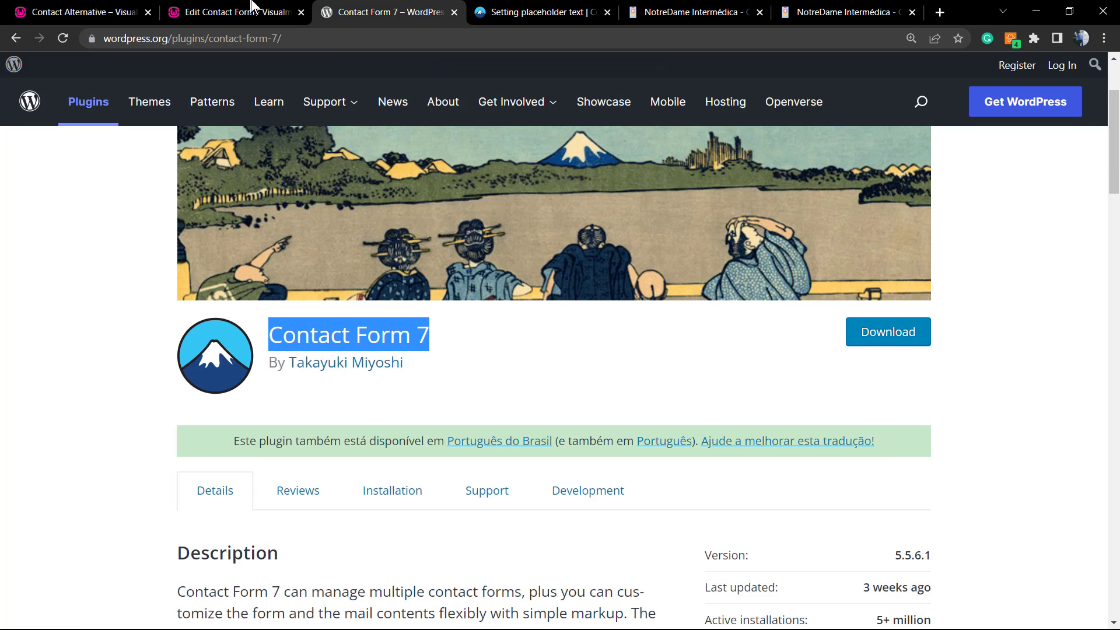
{"action": "left_click", "coordinate": [234, 11]}
{"action": "left_click", "coordinate": [94, 11]}
{"action": "left_click", "coordinate": [240, 10]}
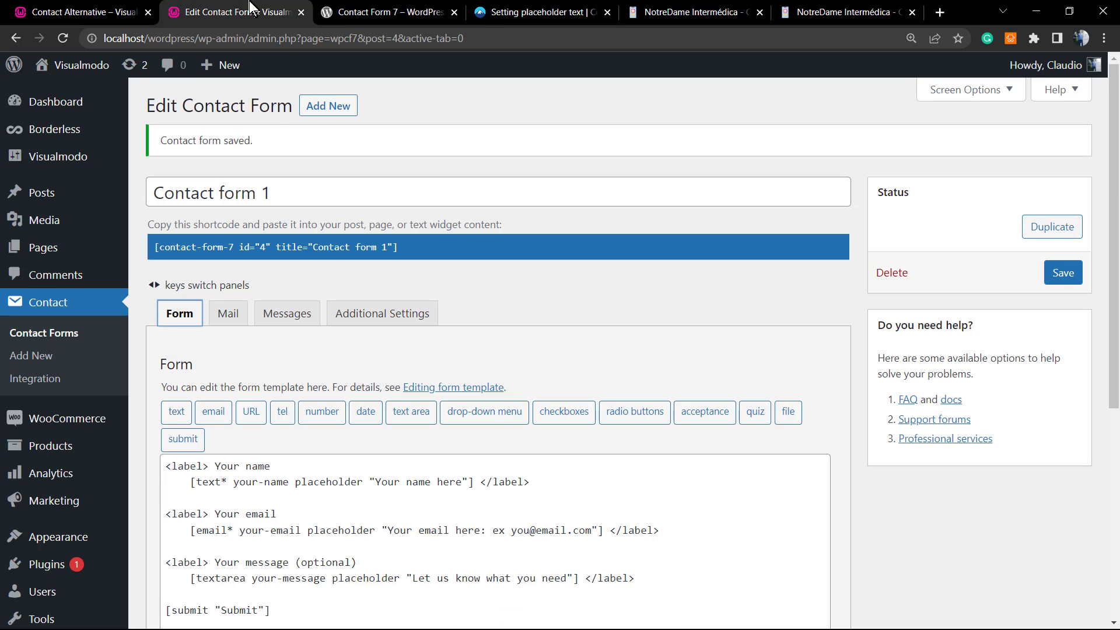
{"action": "scroll", "coordinate": [443, 519], "scroll_direction": "down", "scroll_amount": 2}
{"action": "scroll", "coordinate": [440, 518], "scroll_direction": "down", "scroll_amount": 2}
{"action": "scroll", "coordinate": [437, 517], "scroll_direction": "up", "scroll_amount": 4}
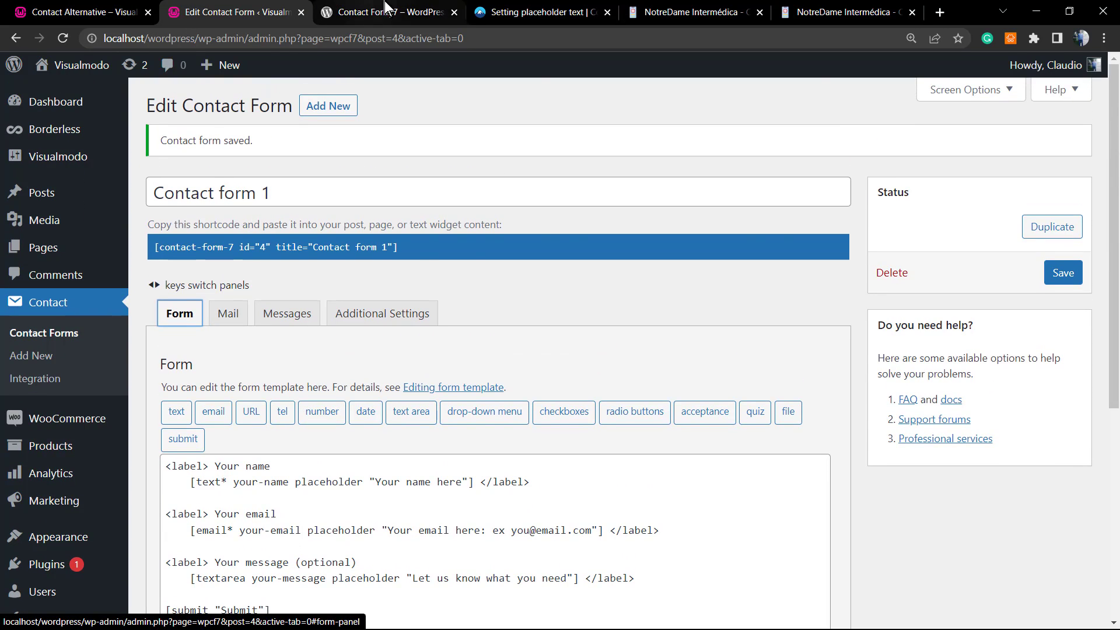
{"action": "left_click", "coordinate": [325, 12]}
{"action": "mouse_move", "coordinate": [302, 85]}
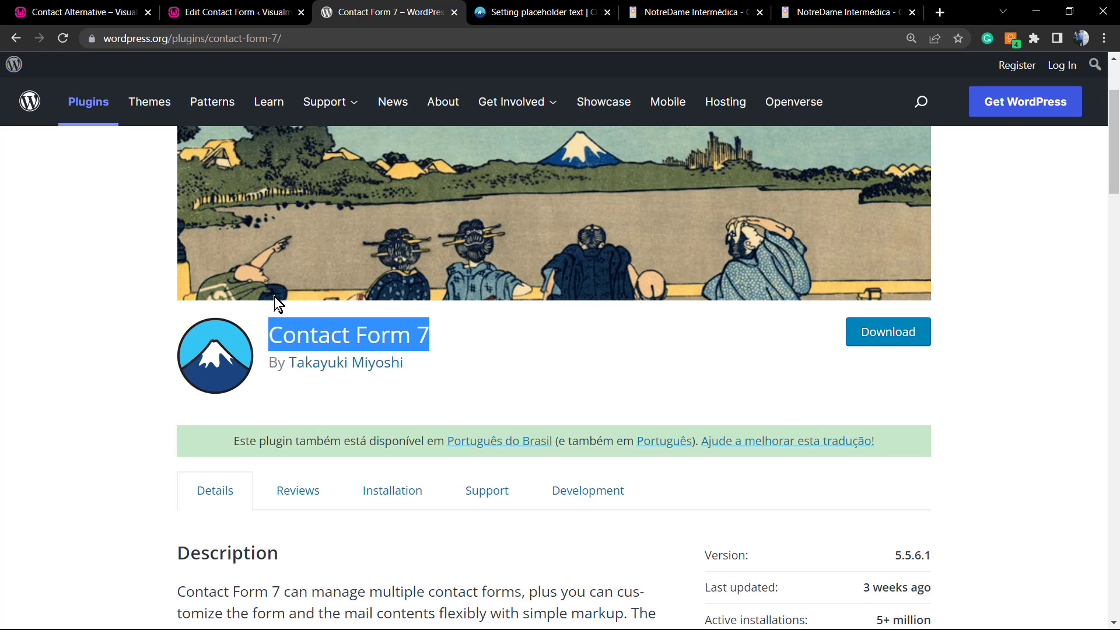
{"action": "left_click", "coordinate": [93, 12]}
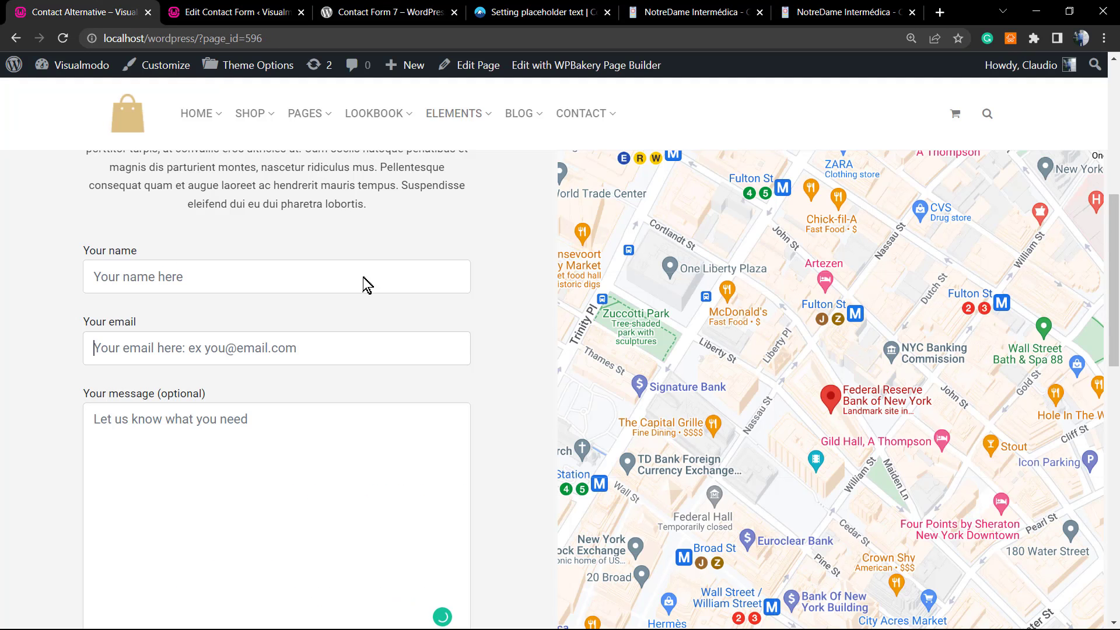
{"action": "scroll", "coordinate": [341, 351], "scroll_direction": "up", "scroll_amount": 1}
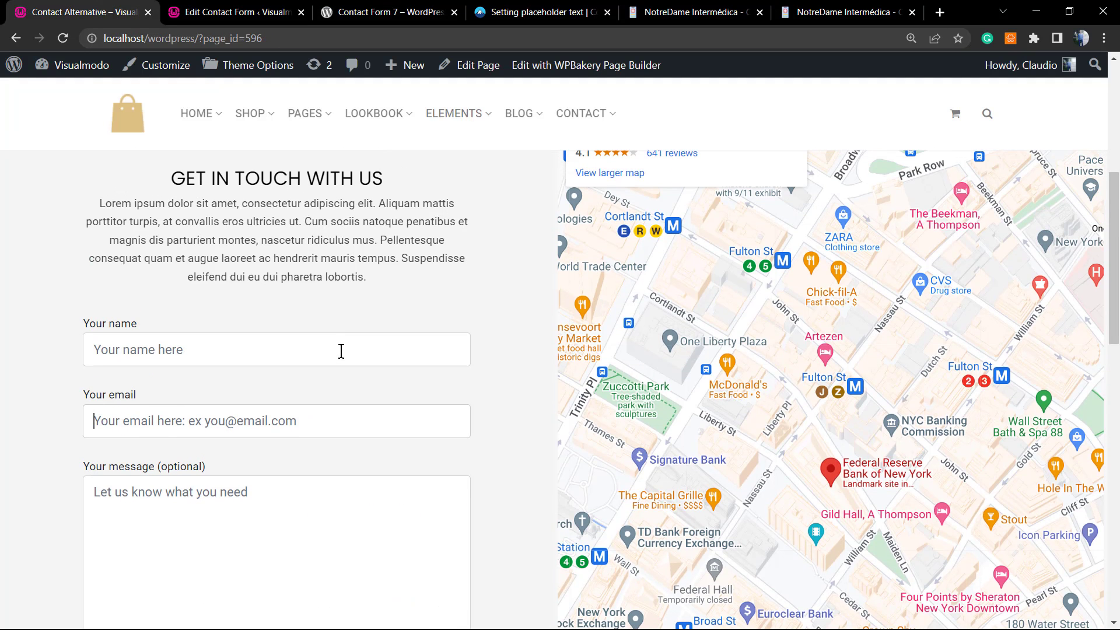